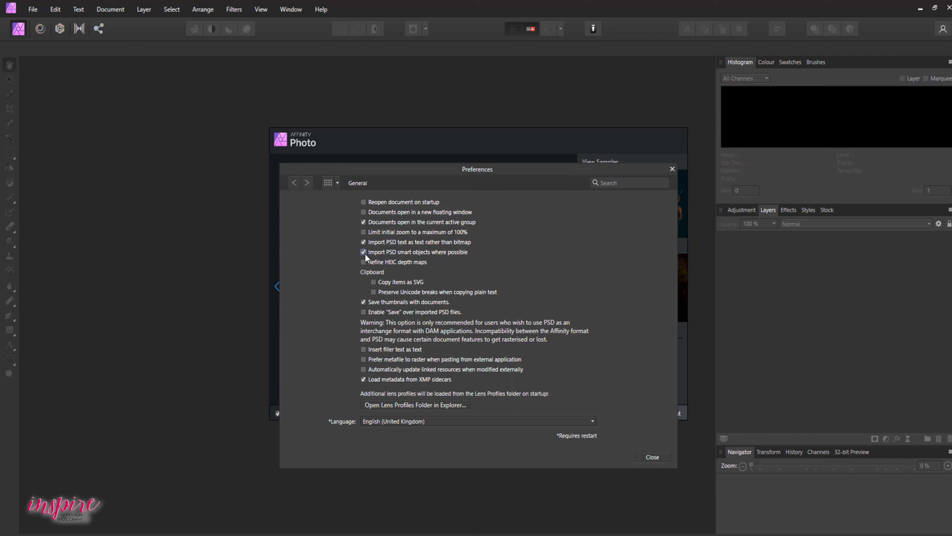
Close the Preferences and welcome windows and open ETSY-11ozMUG-01 FULL.psd from the Mockups folder
click(652, 458)
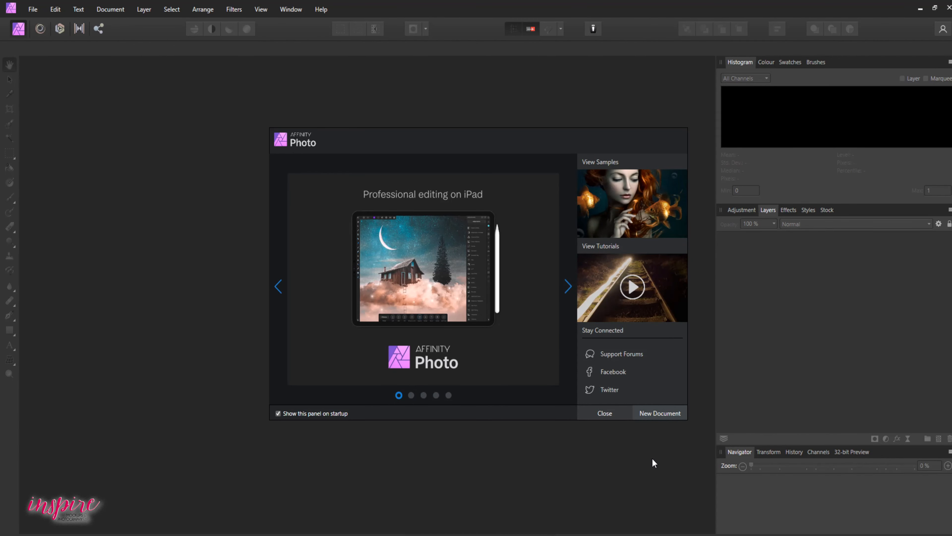
click(606, 413)
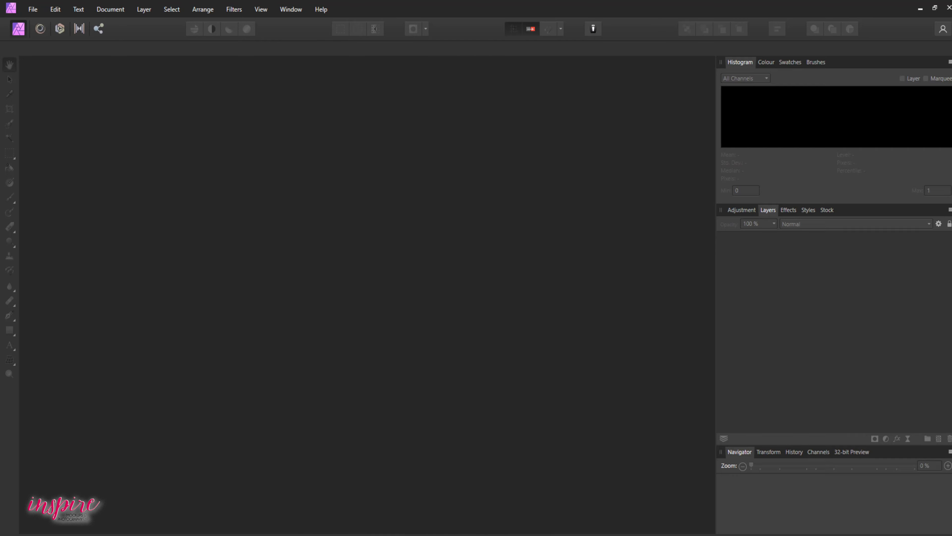
key(alt+Tab)
double_click(582, 150)
click(604, 123)
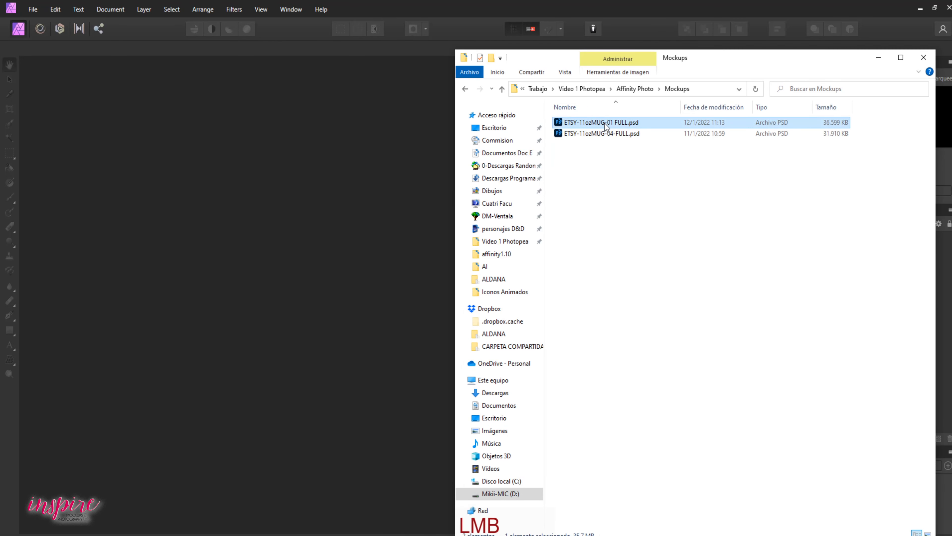
drag(364, 200, 365, 203)
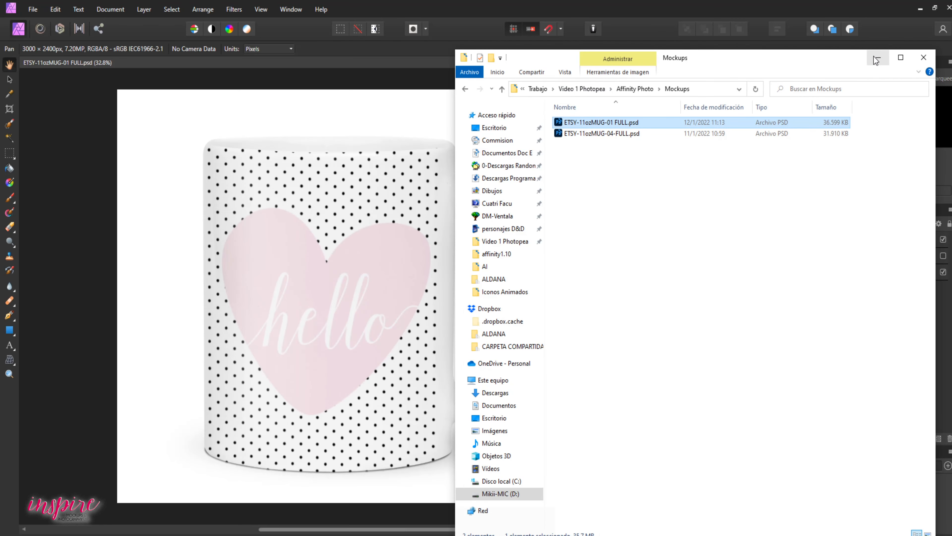
click(878, 58)
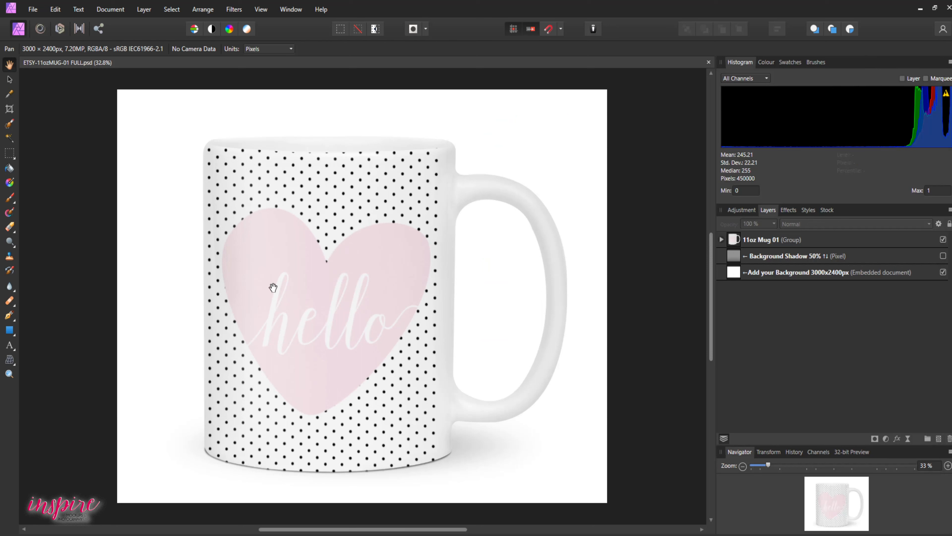
Expand the 11oz Mug 01 group, toggle its visibility off and on, and go through the mockup's layers one by one
click(721, 240)
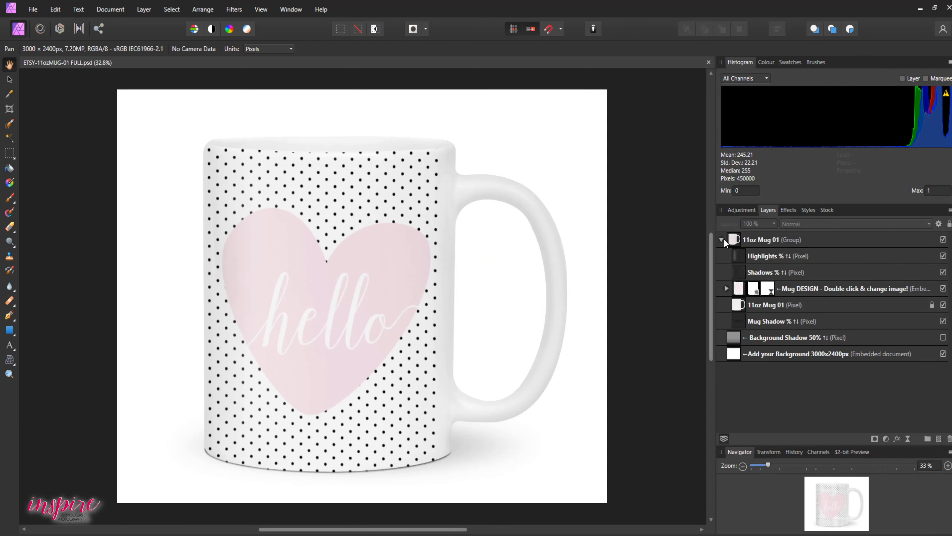
click(943, 240)
click(943, 240)
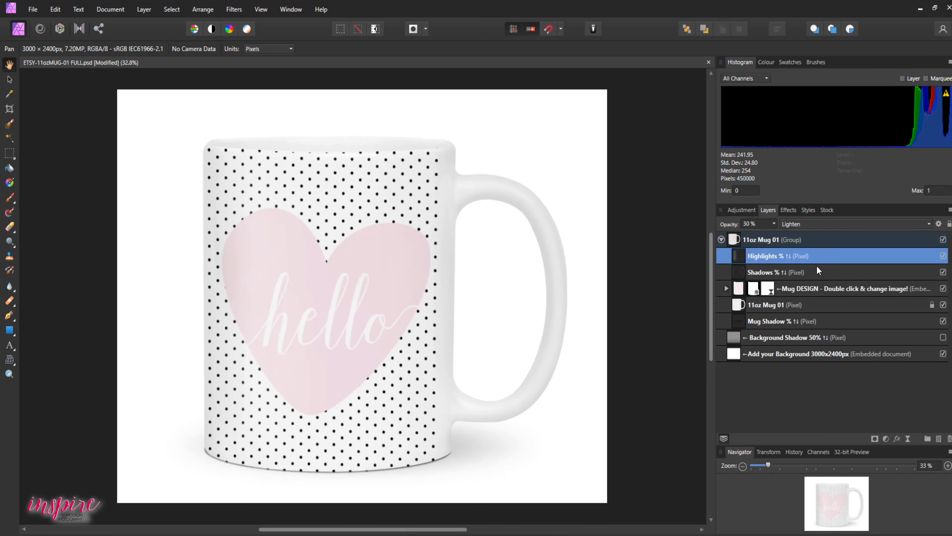
click(816, 272)
click(815, 287)
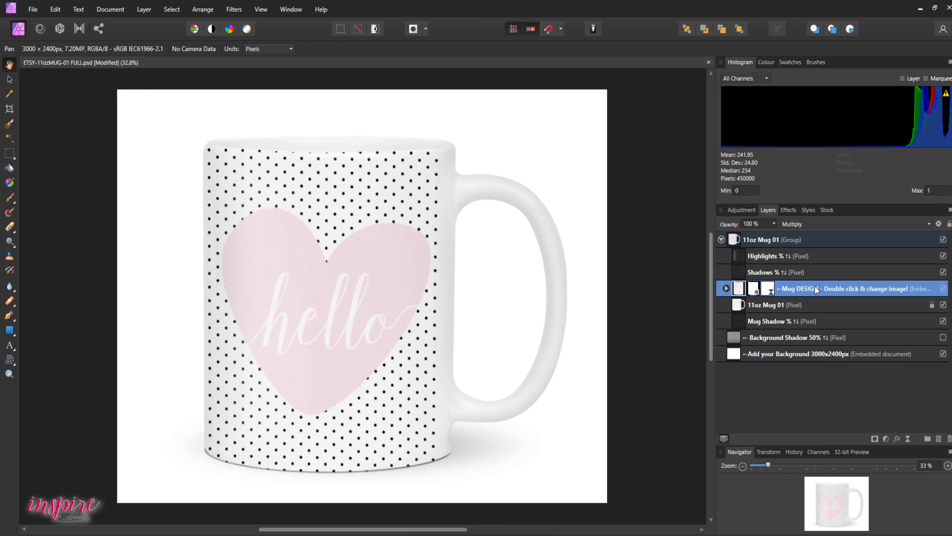
click(810, 305)
click(812, 320)
click(818, 336)
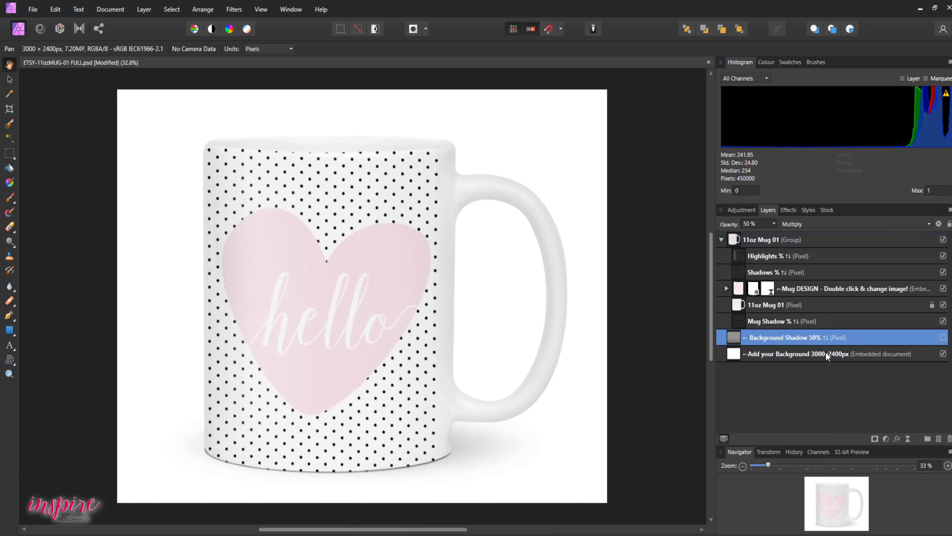
click(828, 355)
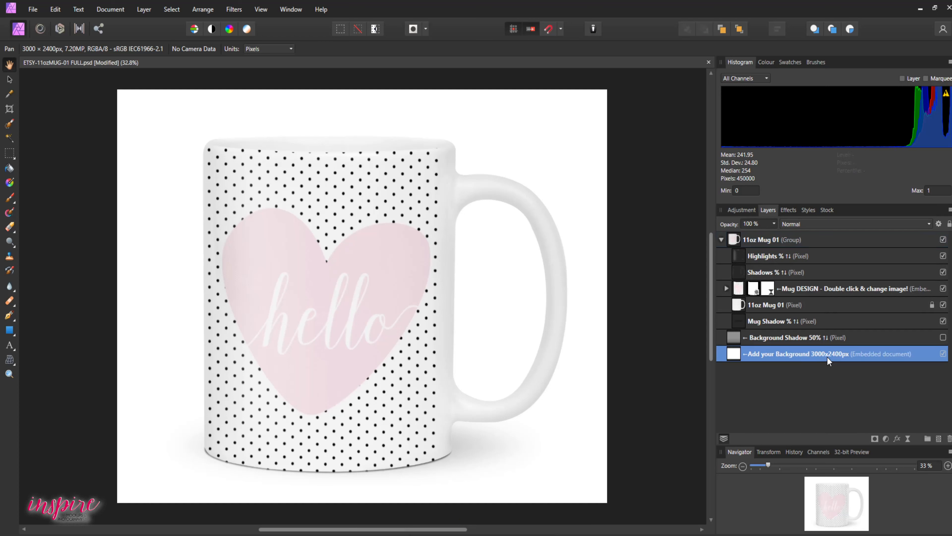
Set the opacity of the Shadows layer in the mug group to 40%
click(817, 271)
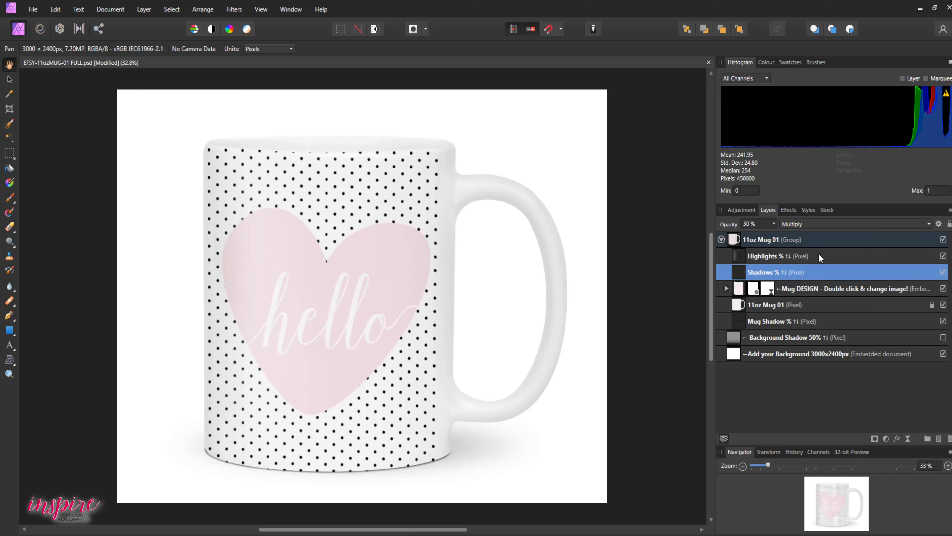
click(774, 224)
mouse_move(776, 232)
mouse_down()
mouse_move(811, 238)
mouse_move(763, 241)
mouse_move(810, 241)
mouse_move(775, 252)
mouse_move(813, 249)
mouse_move(783, 249)
mouse_up()
click(774, 224)
Make the Background Shadow layer visible and reduce its opacity to 42%
click(943, 337)
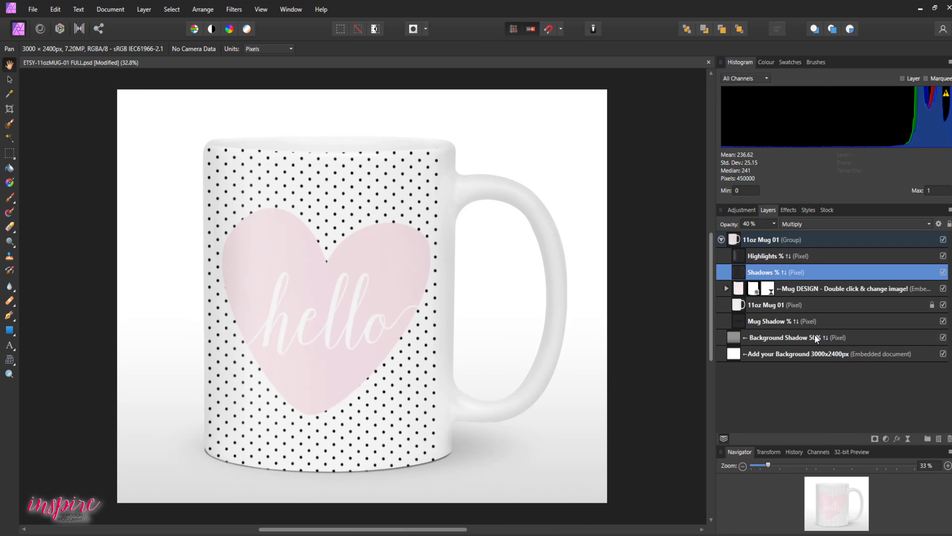
click(751, 335)
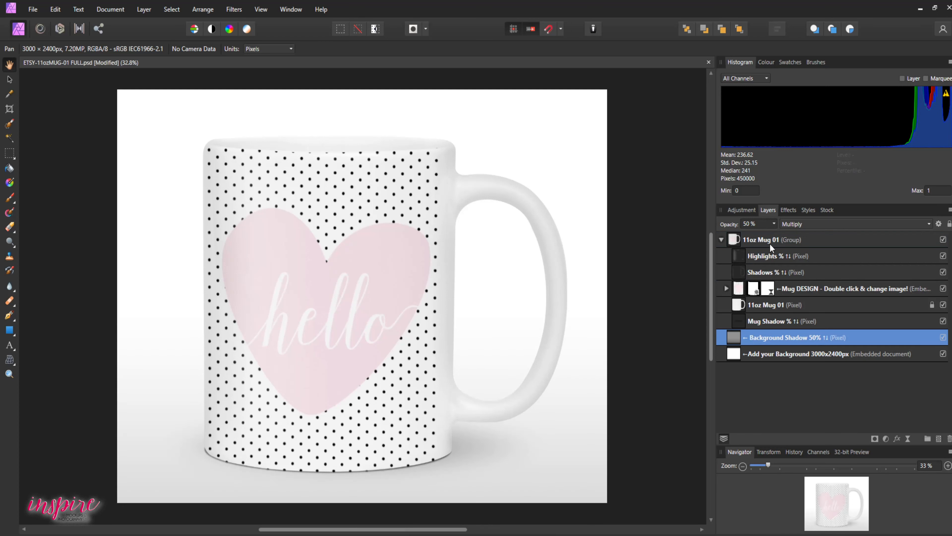
click(774, 224)
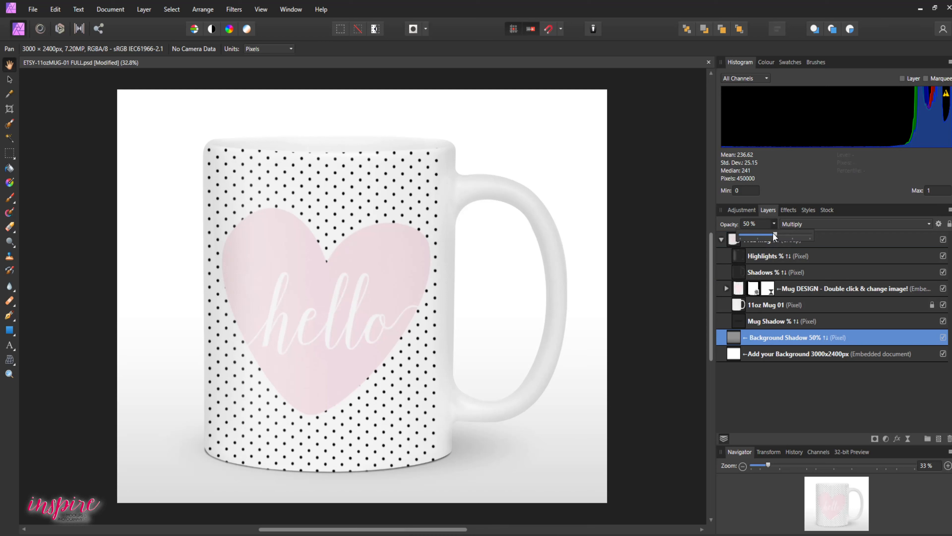
mouse_move(774, 235)
mouse_down()
mouse_move(809, 237)
mouse_move(762, 238)
mouse_move(797, 235)
mouse_move(769, 233)
mouse_up()
click(775, 224)
Open the Mug DESIGN embedded document and place tea-976246_960_720.jpg from the Affinity Photo folder into it
click(804, 289)
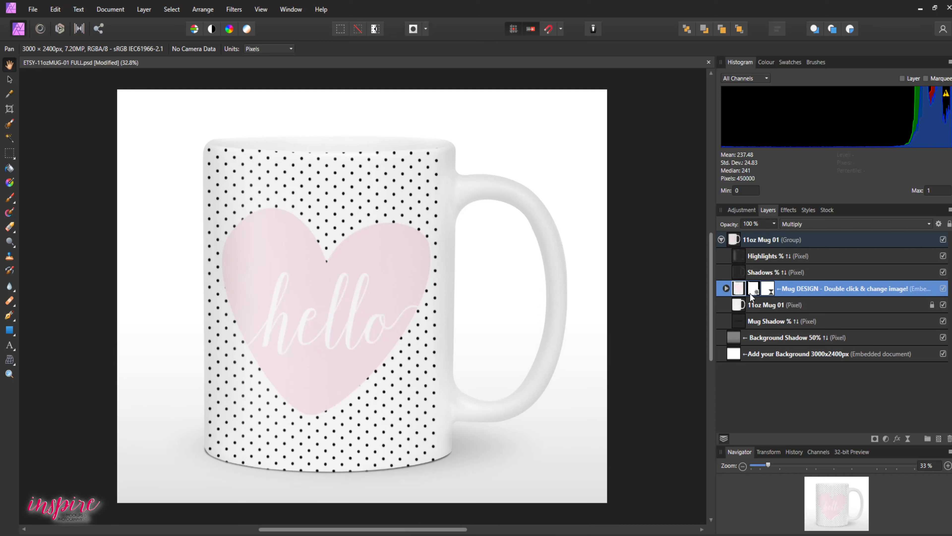
double_click(738, 288)
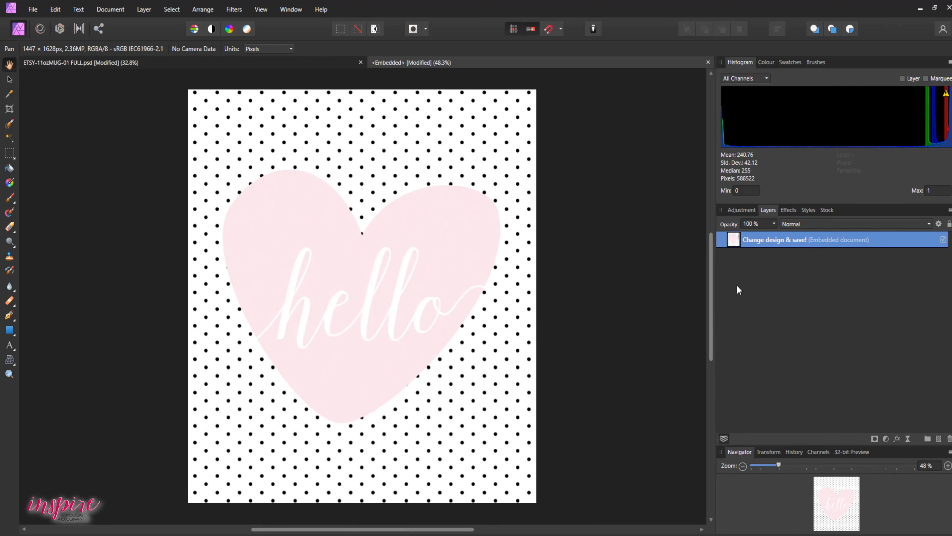
key(alt+Tab)
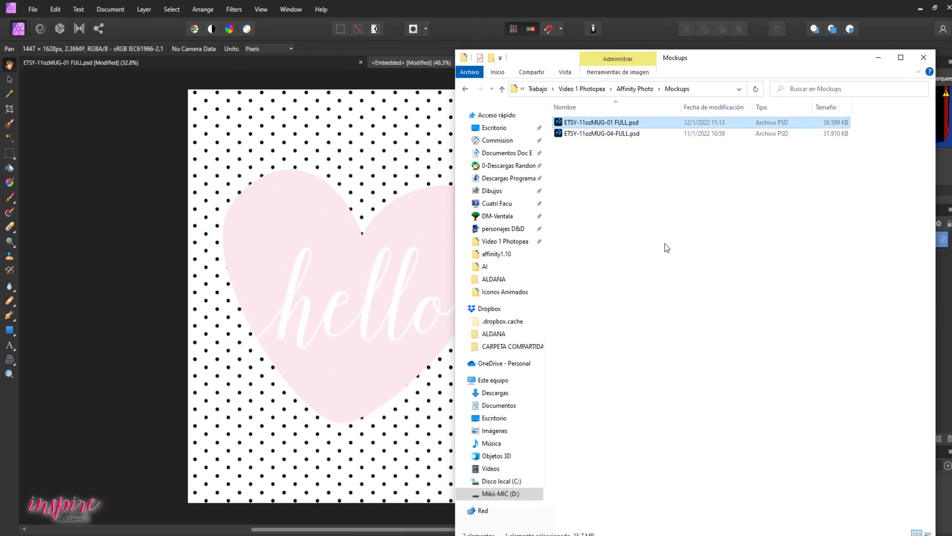
click(635, 89)
drag(743, 140, 369, 240)
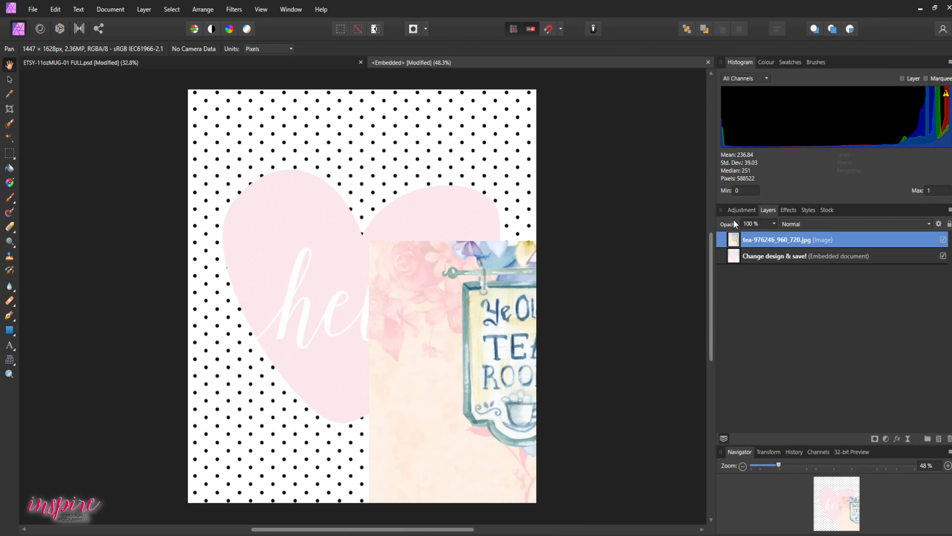
click(878, 57)
Move and enlarge the tea room image until it covers the whole design canvas
click(9, 79)
drag(462, 330, 300, 179)
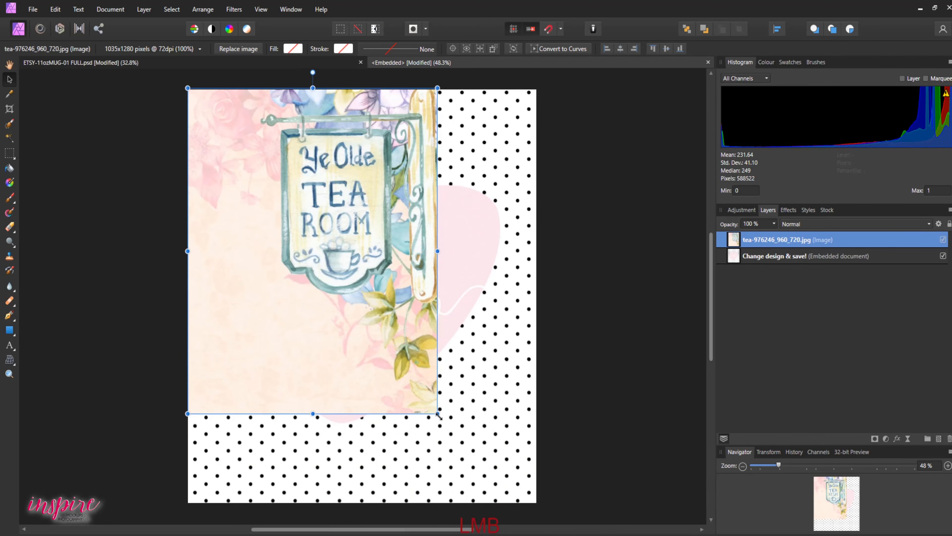
drag(438, 413, 536, 446)
scroll(524, 342, up, 6)
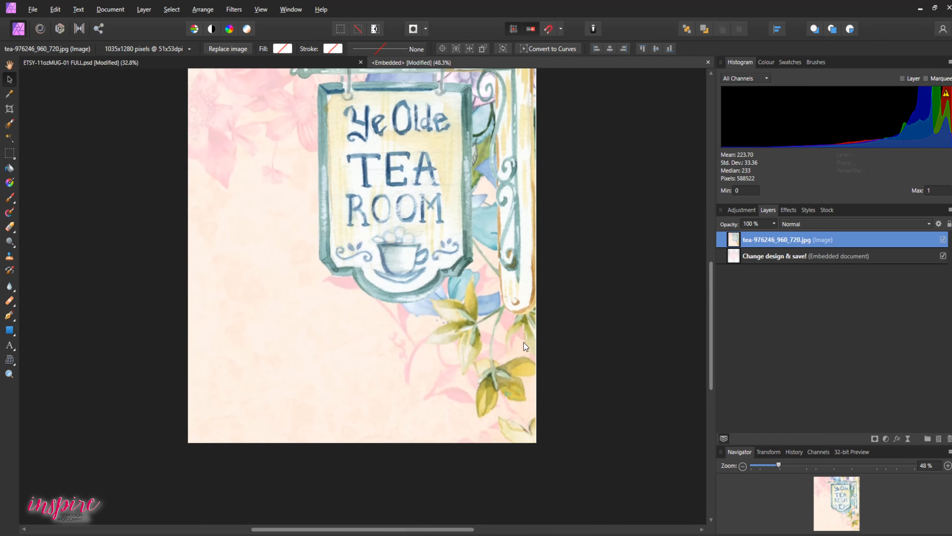
drag(456, 340, 458, 337)
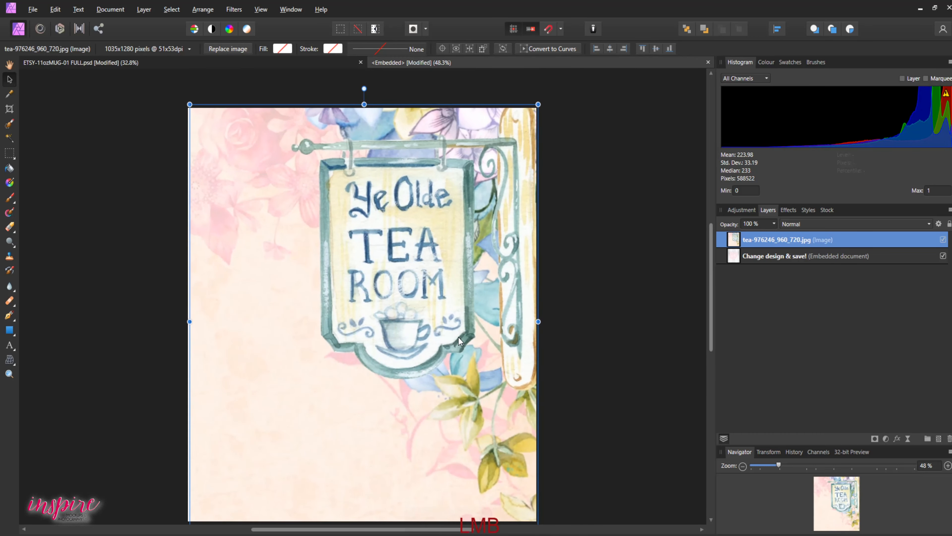
drag(190, 321, 183, 321)
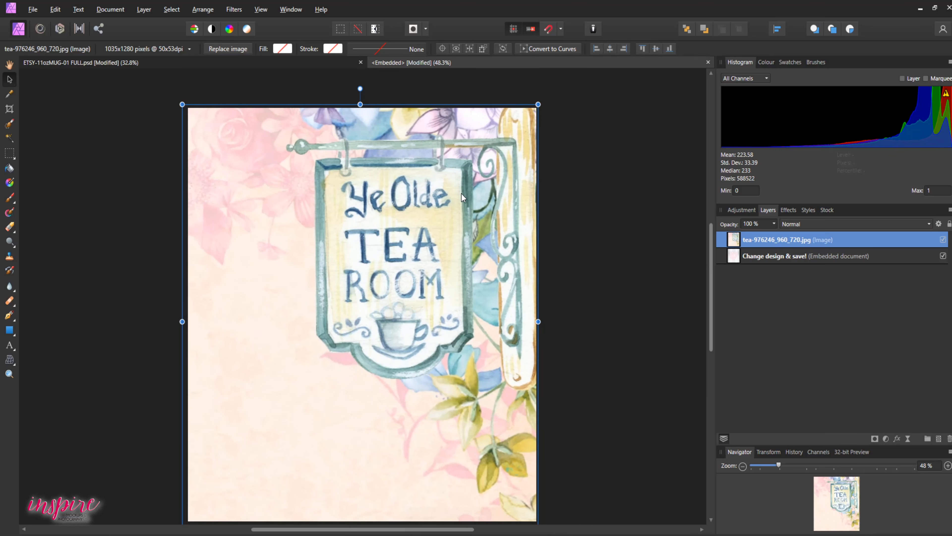
scroll(498, 276, up, 1)
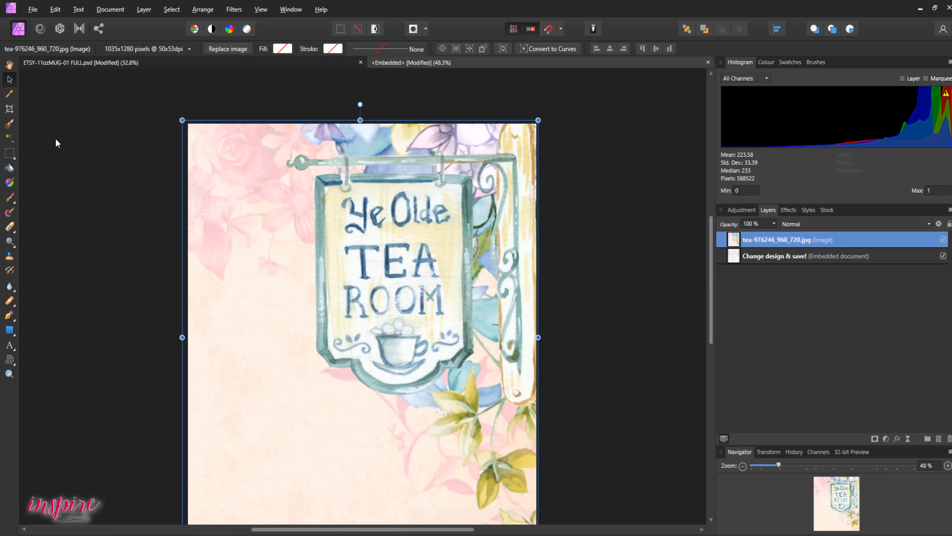
Check the new design on the mug mockup, toggling the tea image's visibility in the embedded document to compare it with the original
click(217, 63)
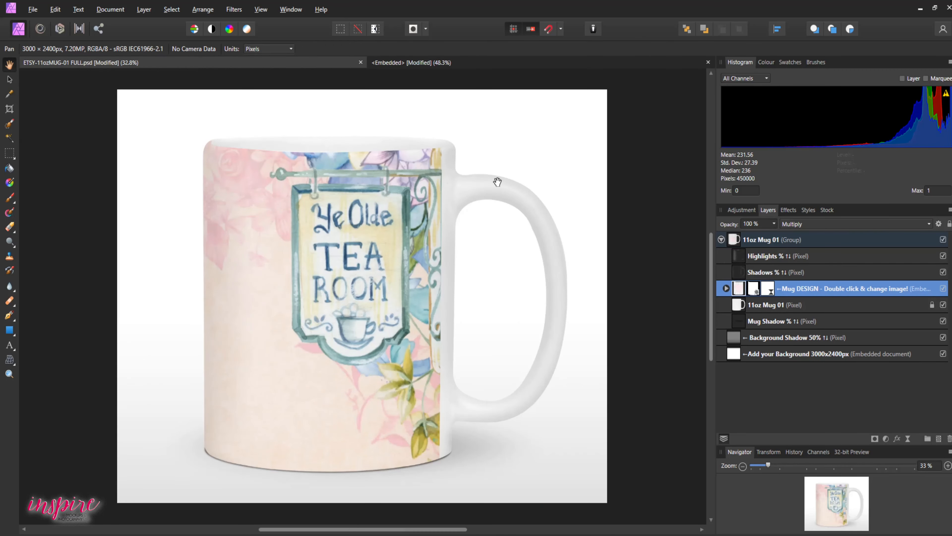
click(472, 60)
click(943, 239)
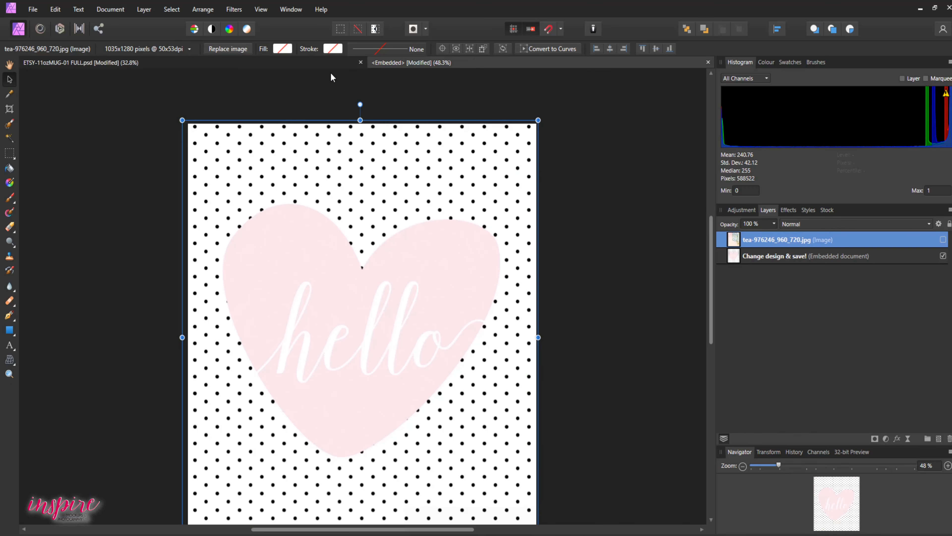
click(331, 62)
click(396, 61)
click(944, 240)
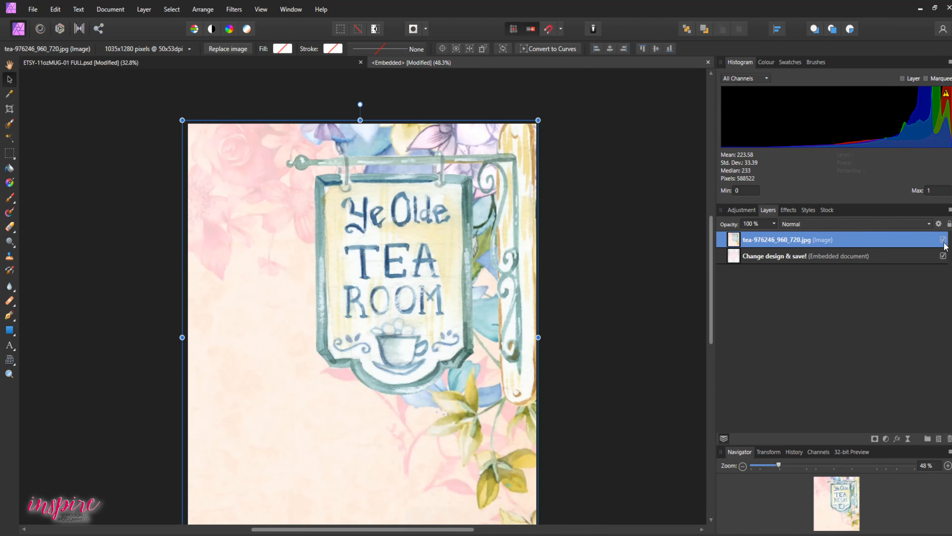
click(309, 61)
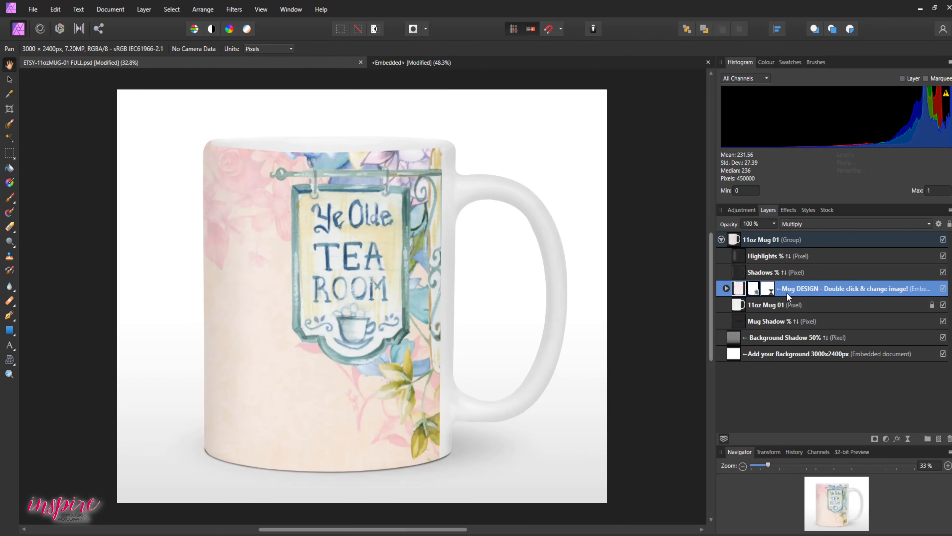
Set the opacity of the mug's Shadows layer to 66%
click(904, 273)
click(774, 224)
mouse_move(782, 234)
mouse_down()
mouse_move(809, 233)
mouse_move(786, 236)
mouse_move(794, 238)
mouse_up()
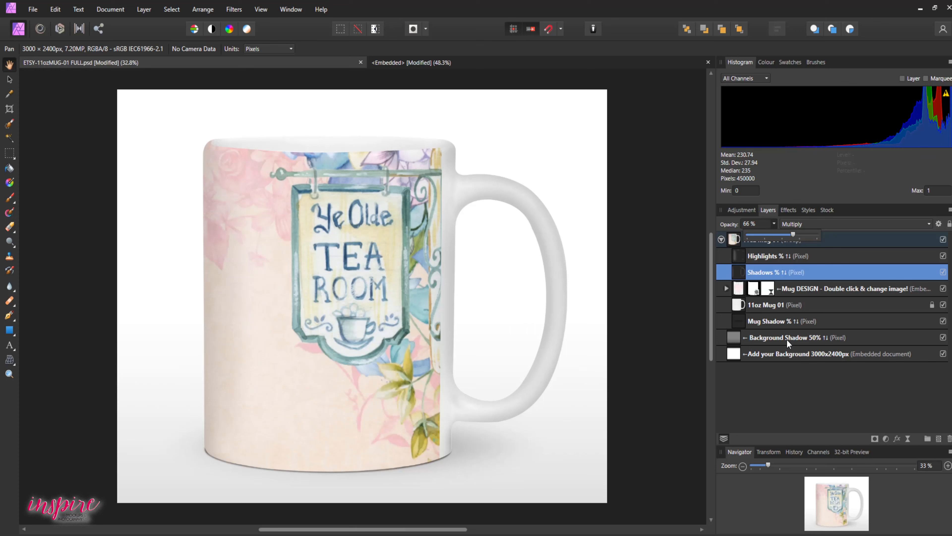
Open the embedded background document and place Background.jpg from the Affinity Photo folder into it
double_click(731, 354)
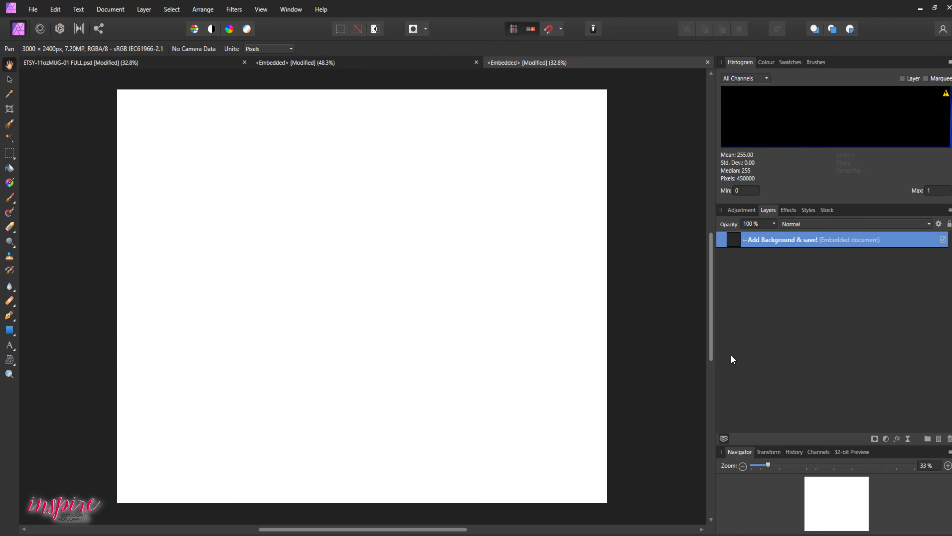
click(394, 535)
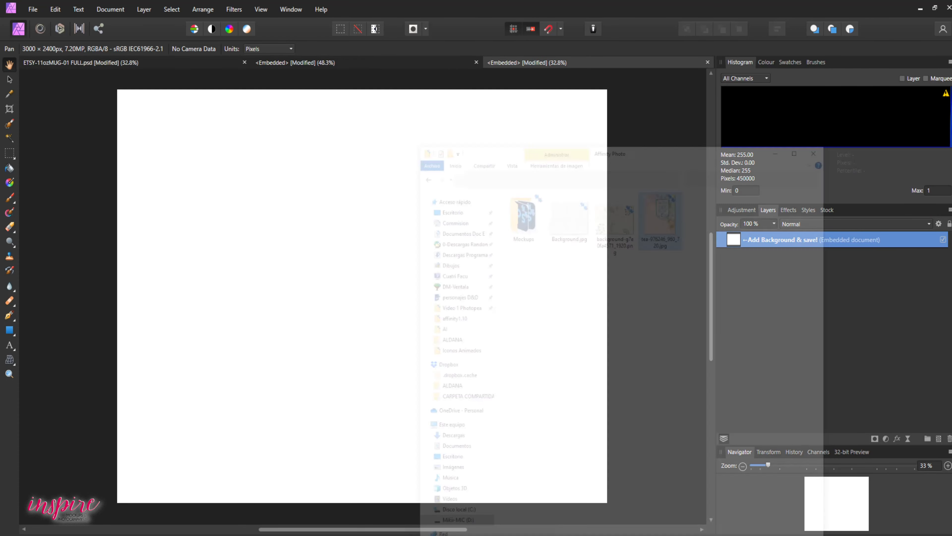
drag(634, 128, 377, 237)
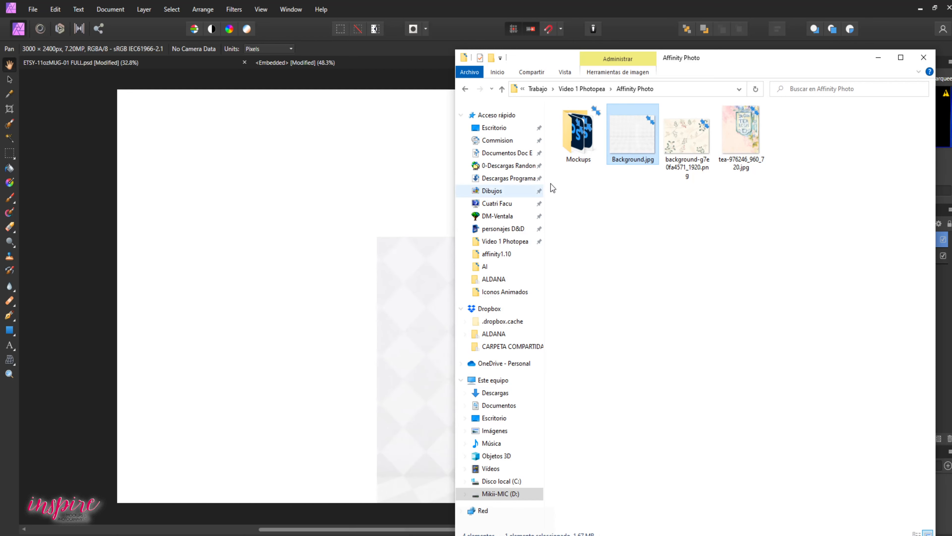
click(879, 58)
Align the checkered background image with the canvas, enlarge it to 103% and shift it to cover the canvas edges
click(10, 80)
drag(494, 291, 234, 142)
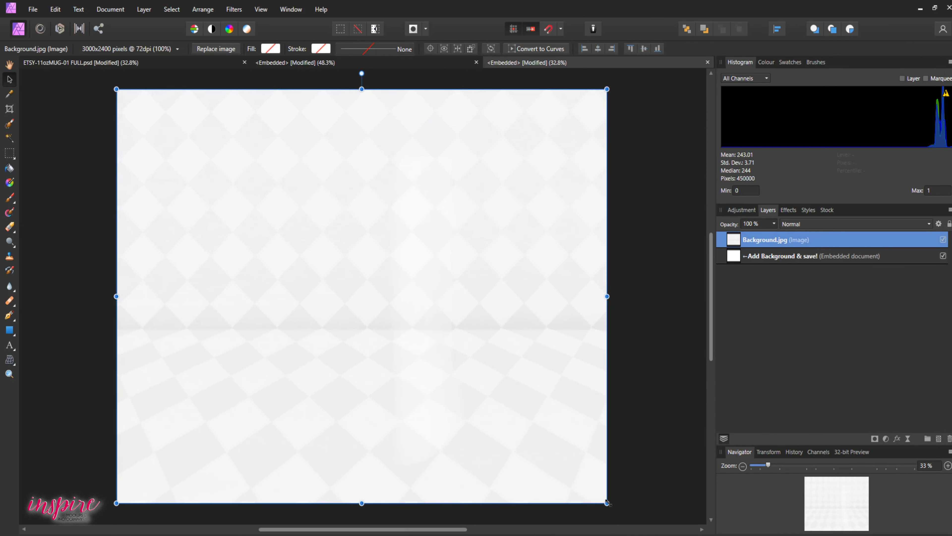
drag(606, 503, 615, 510)
mouse_move(551, 433)
mouse_down()
mouse_move(539, 431)
mouse_move(549, 431)
mouse_up()
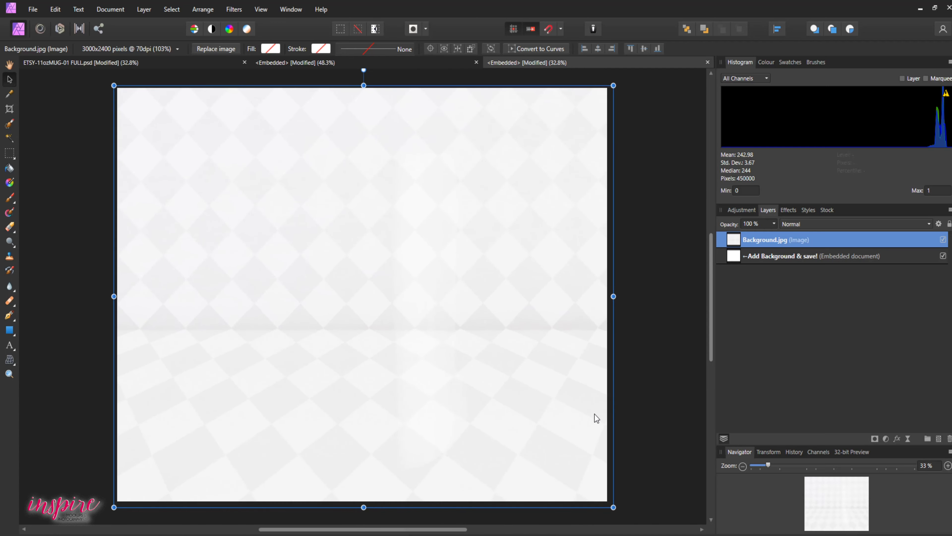
In the main mug mockup, set the opacity of the Background Shadow layer to 100%
click(199, 65)
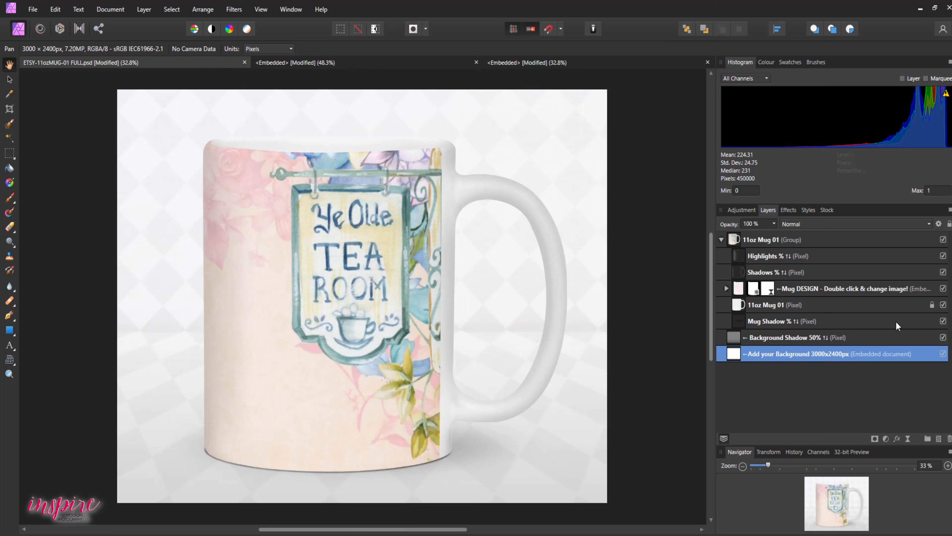
click(885, 339)
click(773, 224)
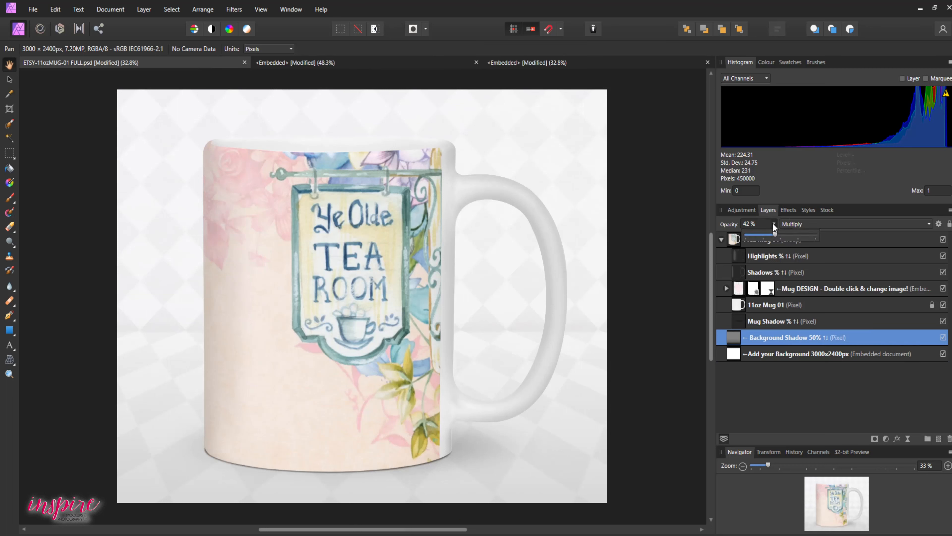
drag(781, 233, 834, 234)
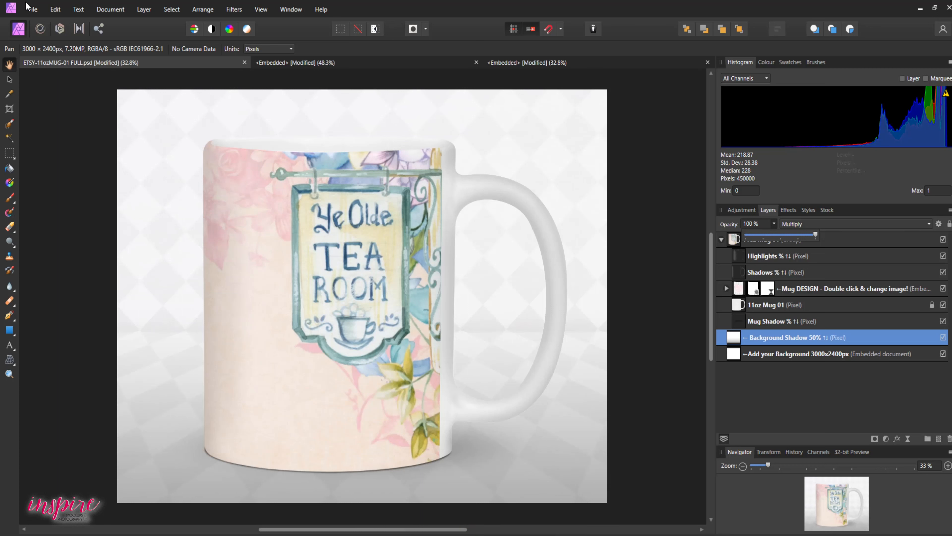
Save the mug mockup as ETSY-11ozMUG-01 FULL.afphoto in the Mockups folder
click(32, 10)
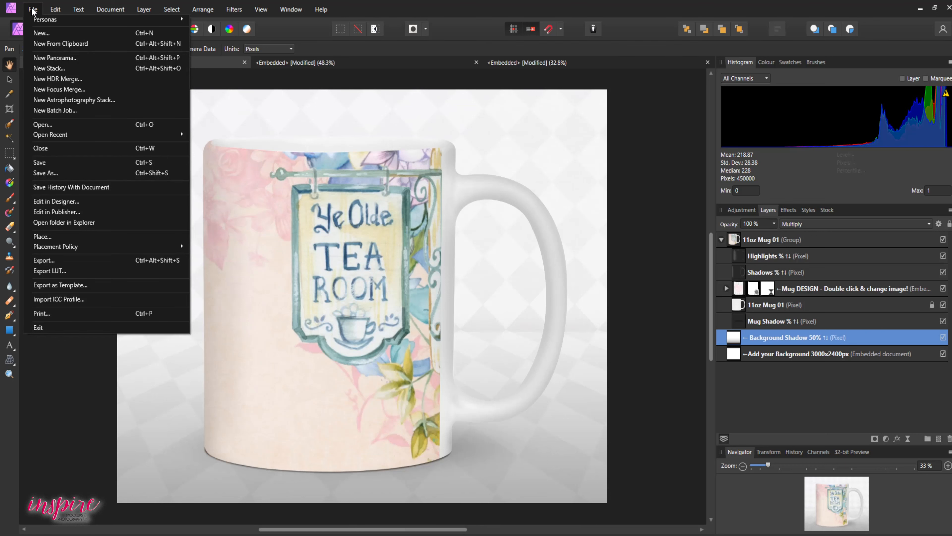
click(85, 173)
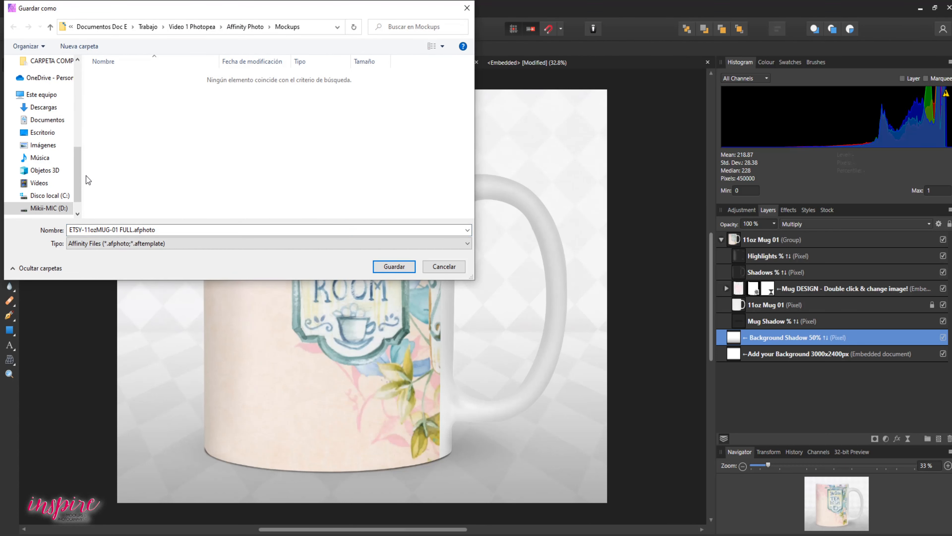
click(388, 268)
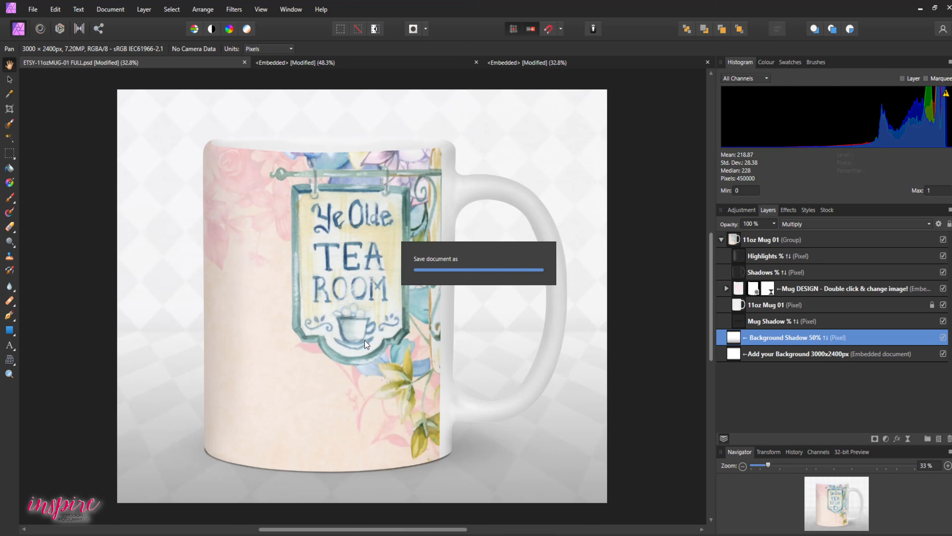
Export the whole mockup as a 3000 x 2400 px PNG named ETSY-11ozMUG-01 FULL.png in the Mockups folder
click(32, 9)
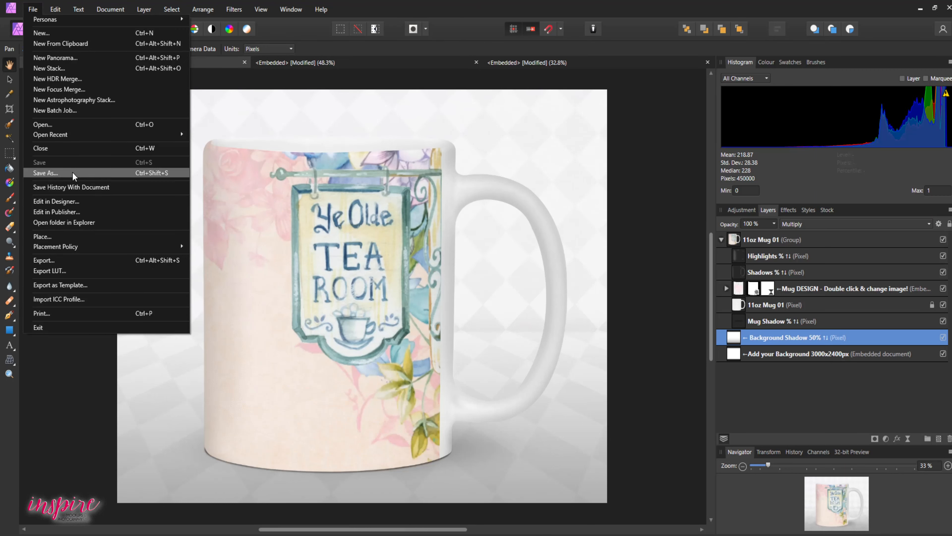
click(81, 263)
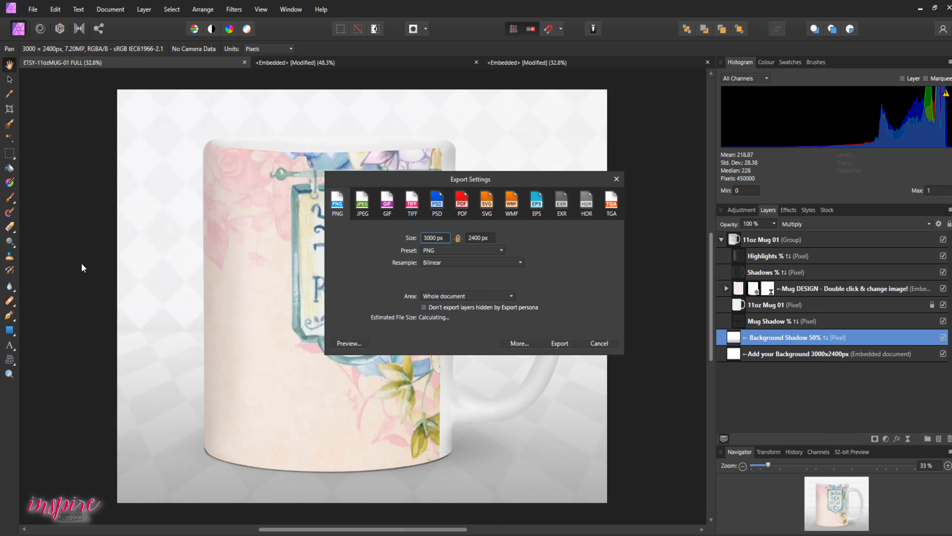
click(360, 208)
click(438, 206)
click(462, 207)
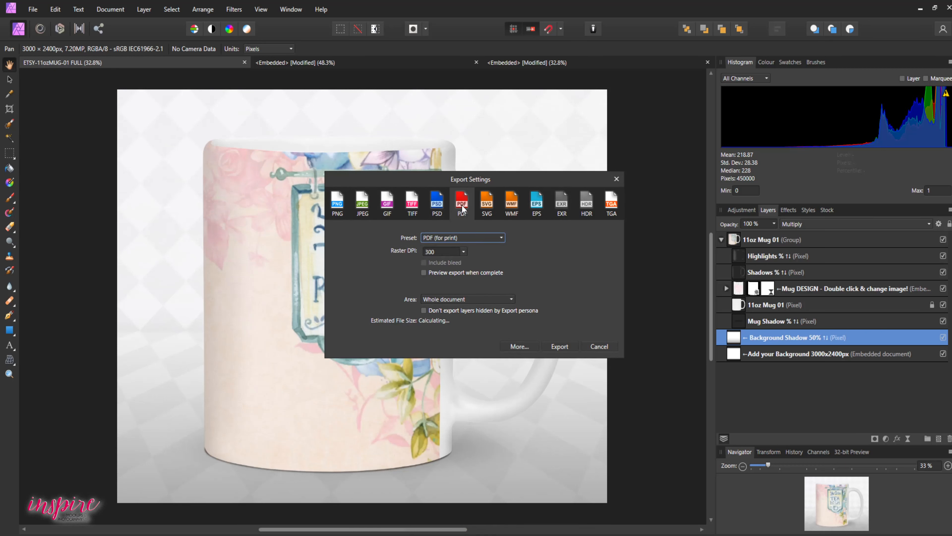
click(337, 203)
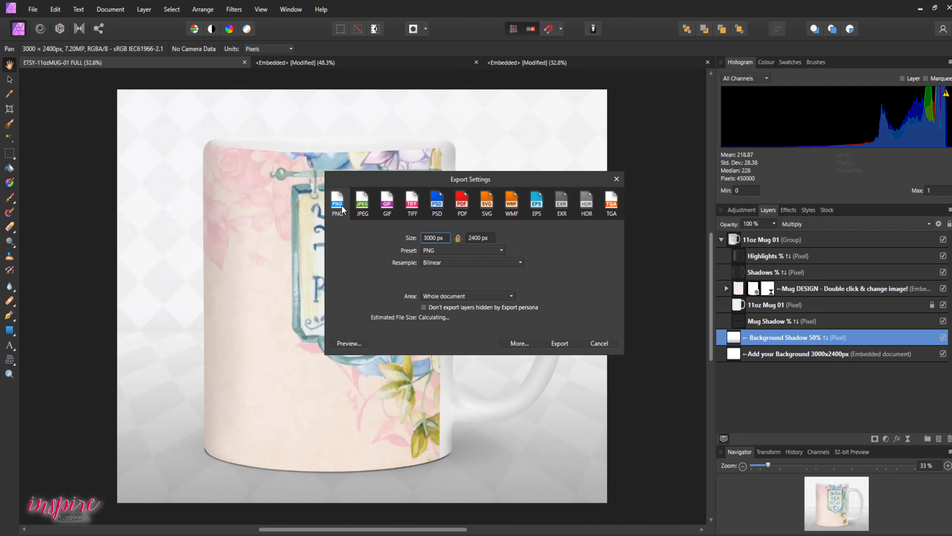
click(556, 343)
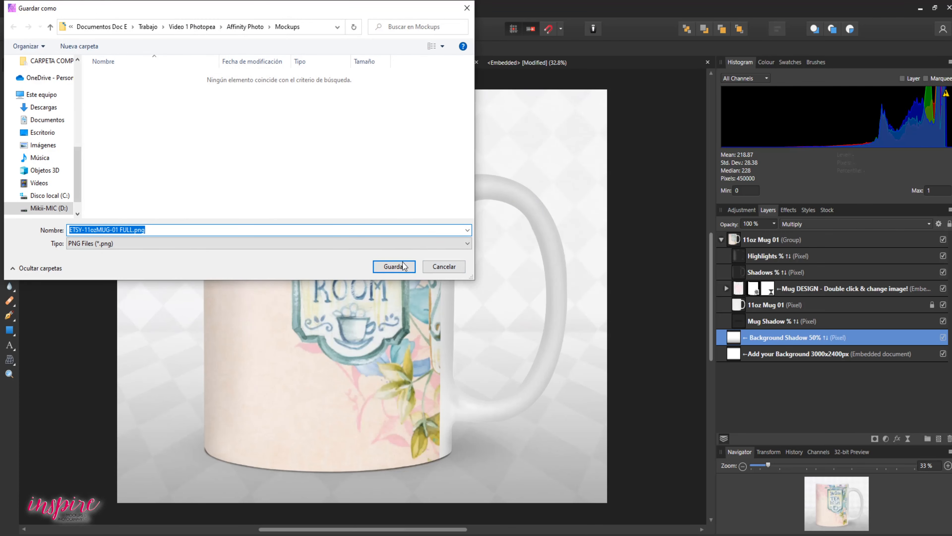
click(403, 262)
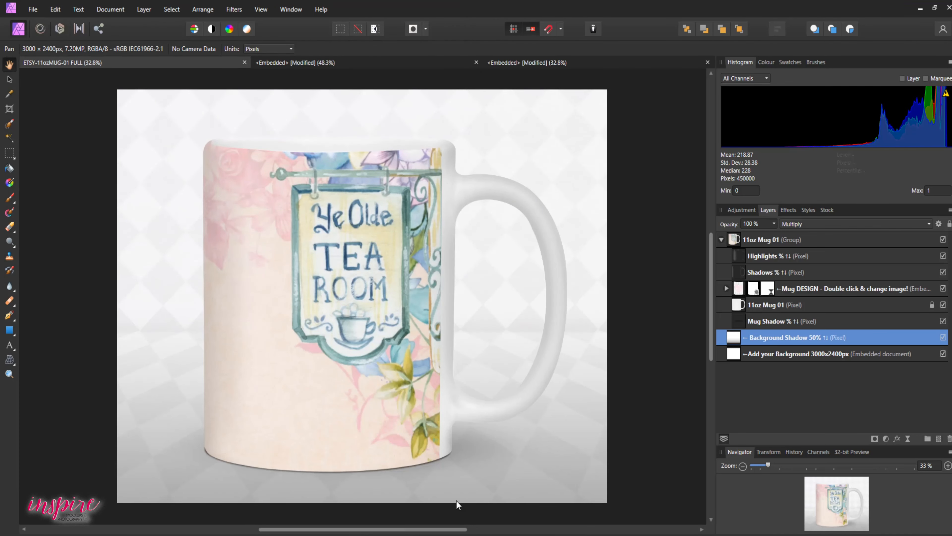
Switch to File Explorer and view the exported ETSY-11ozMUG-01 FULL.png in Photos, closing the viewer when done
click(484, 535)
double_click(580, 148)
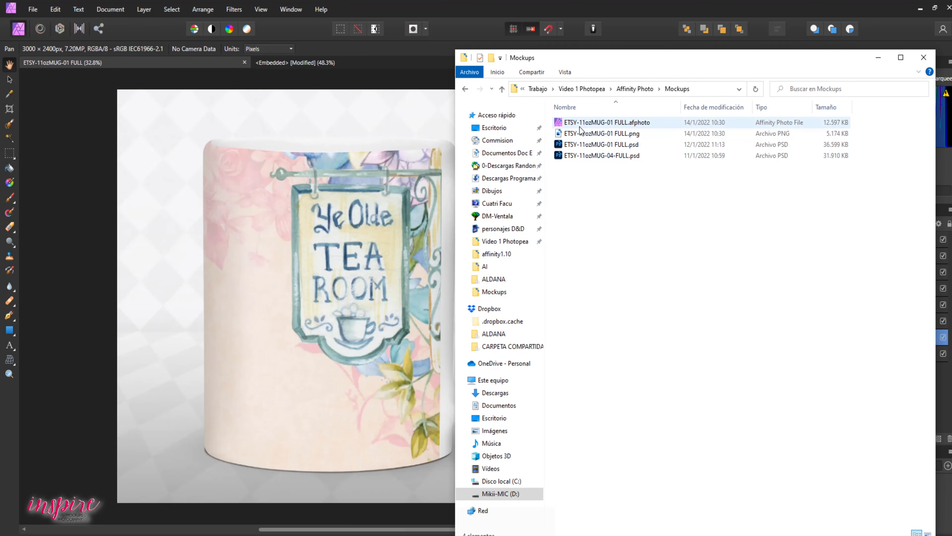
double_click(579, 133)
click(517, 392)
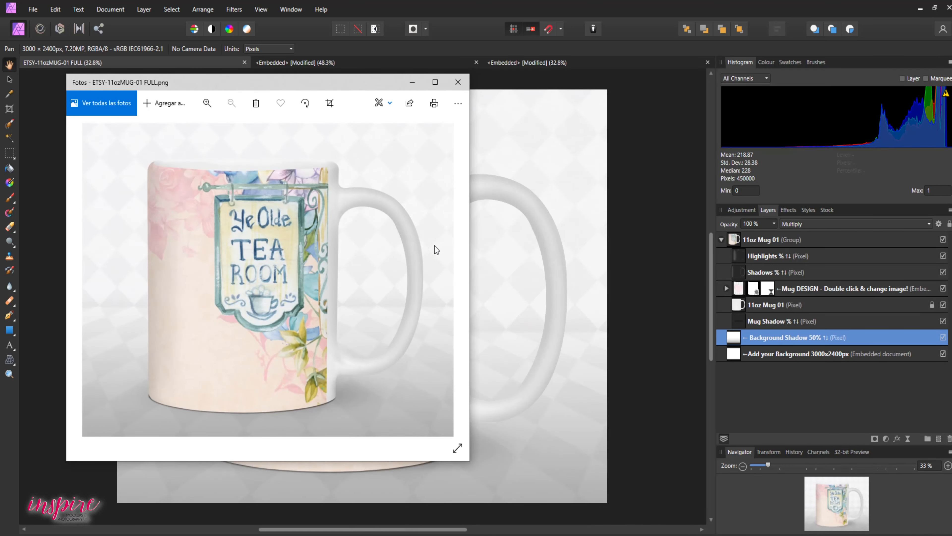
click(458, 83)
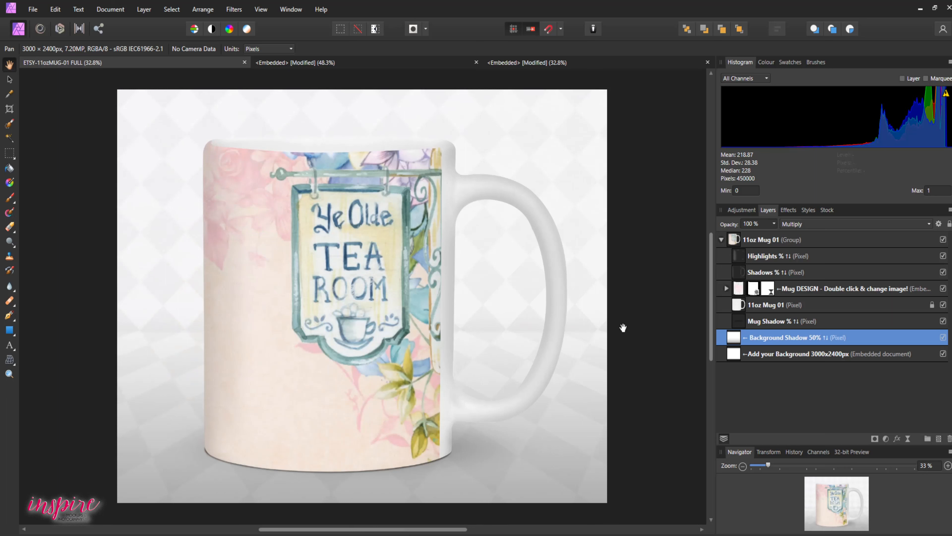
Close the finished mockup and its embedded documents, and open ETSY-11ozMUG-04-FULL.psd from the Mockups folder
click(244, 63)
click(708, 63)
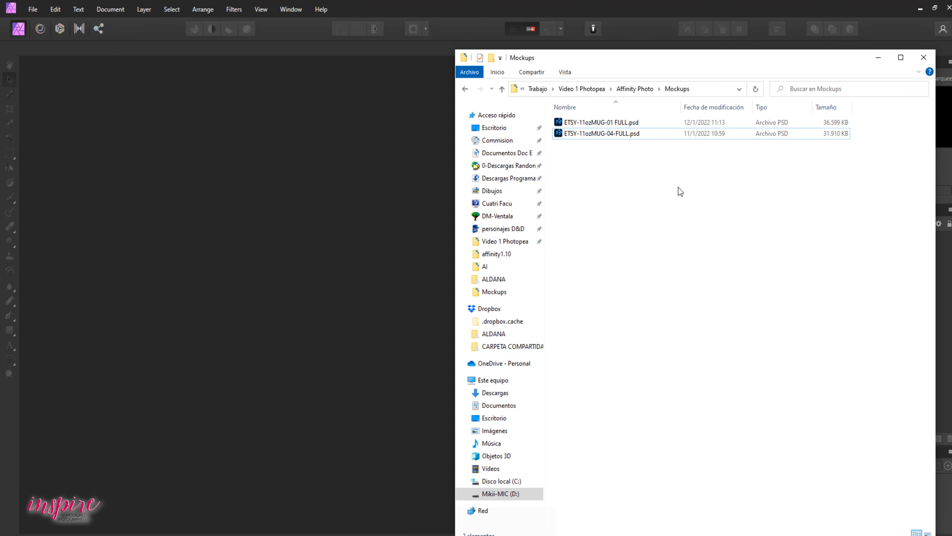
drag(611, 132, 357, 215)
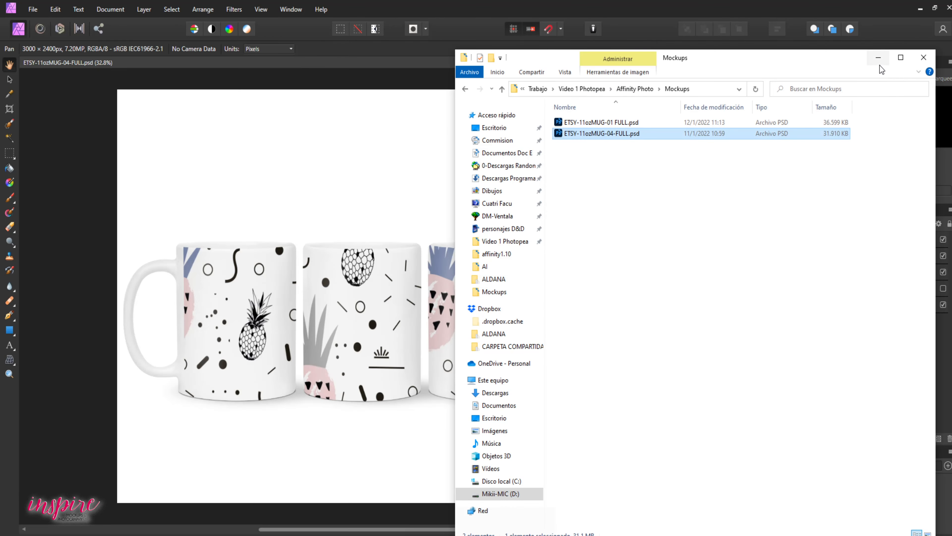
click(878, 59)
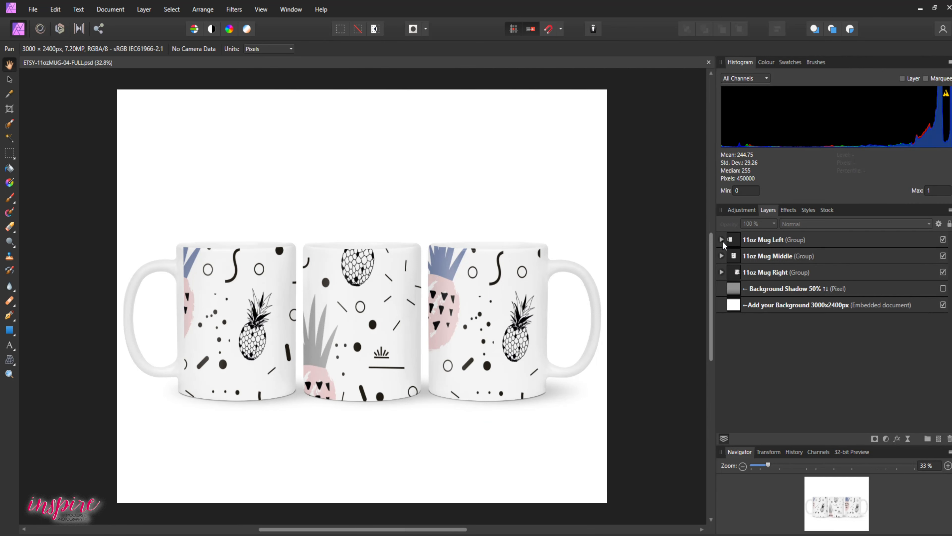
Examine the layers of the three mug groups, toggling the design visibility on the middle and right mugs
click(721, 256)
click(721, 240)
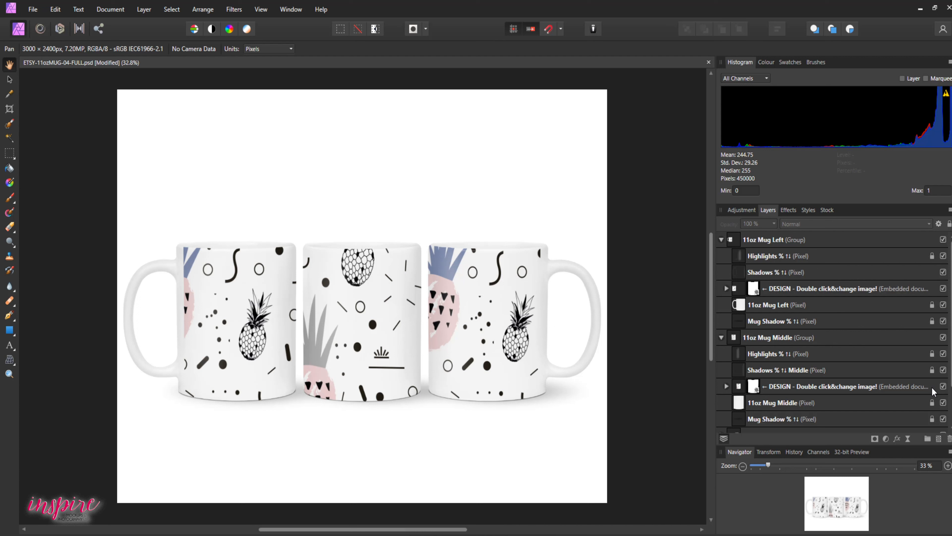
click(943, 386)
click(943, 386)
scroll(875, 372, down, 3)
click(721, 387)
scroll(885, 403, down, 3)
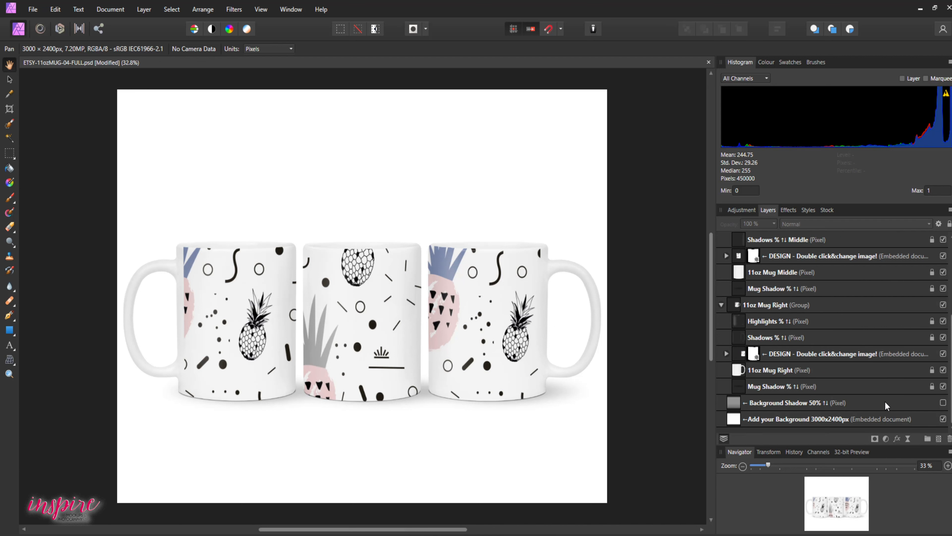
click(943, 354)
click(942, 354)
Collapse the middle and right mug groups and toggle the left mug's design visibility to identify its layer
scroll(942, 354, up, 4)
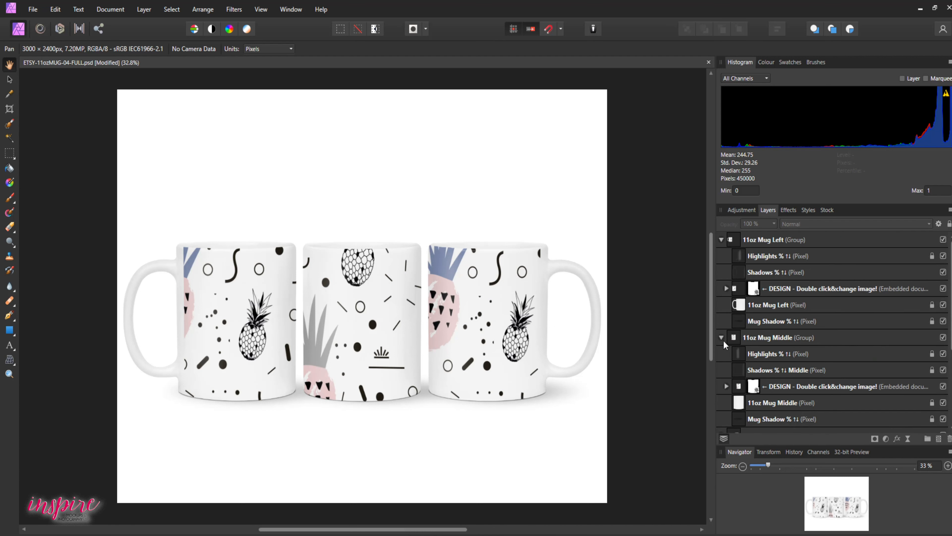
click(721, 337)
click(721, 354)
click(943, 289)
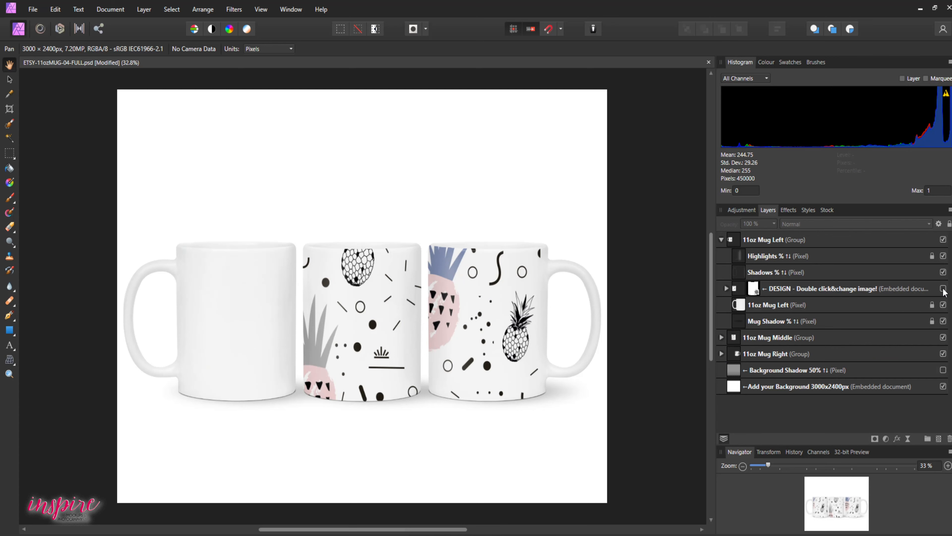
click(943, 288)
Open the left mug's embedded design document and place background-g7e0fa4571_1920.png from the Affinity Photo folder into it
click(757, 289)
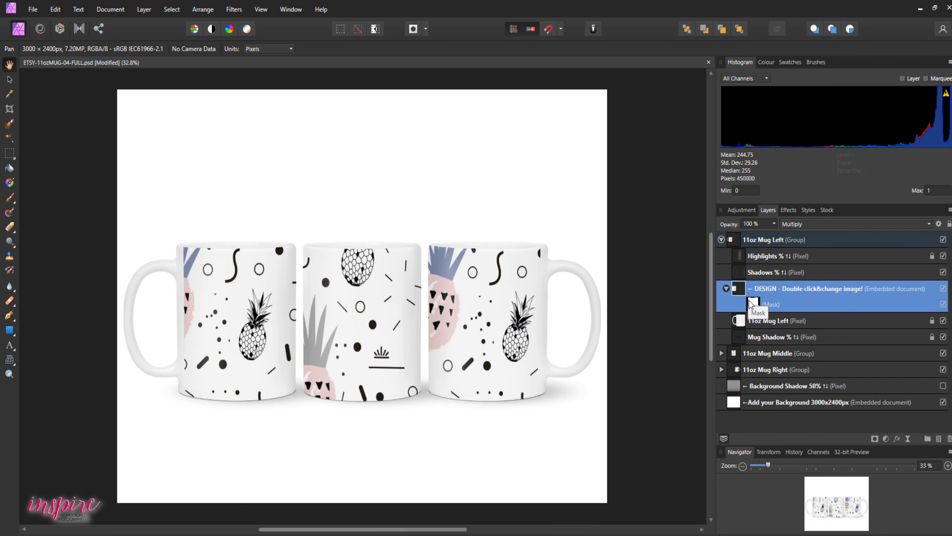
double_click(738, 289)
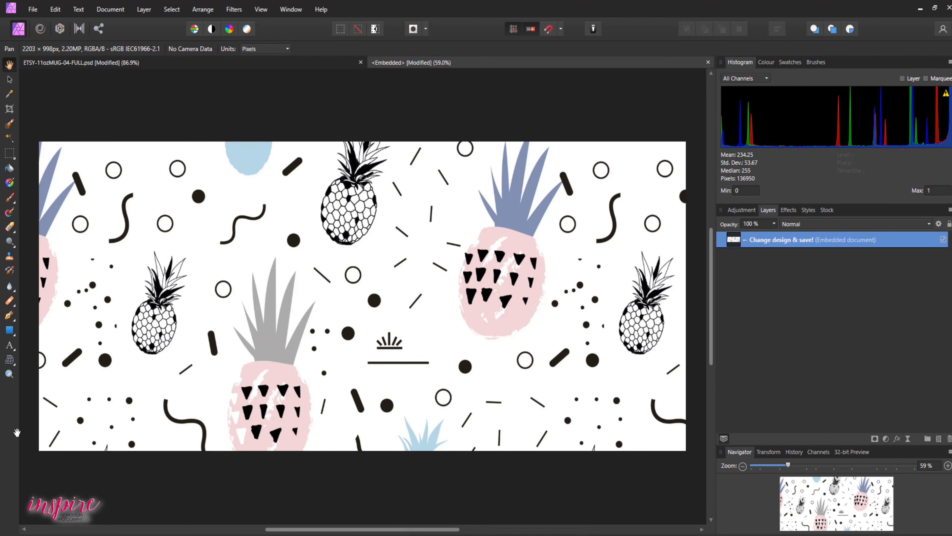
key(alt+Tab)
click(637, 88)
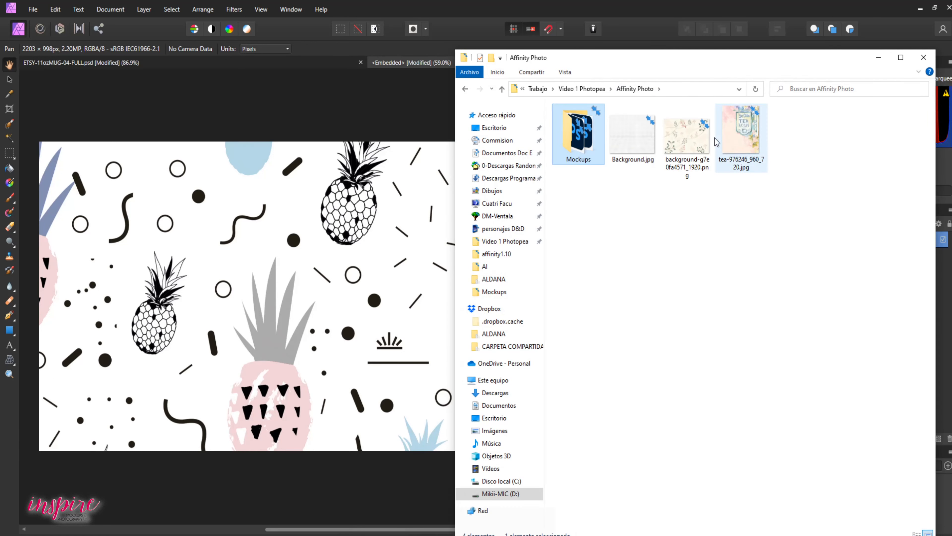
drag(686, 139, 334, 280)
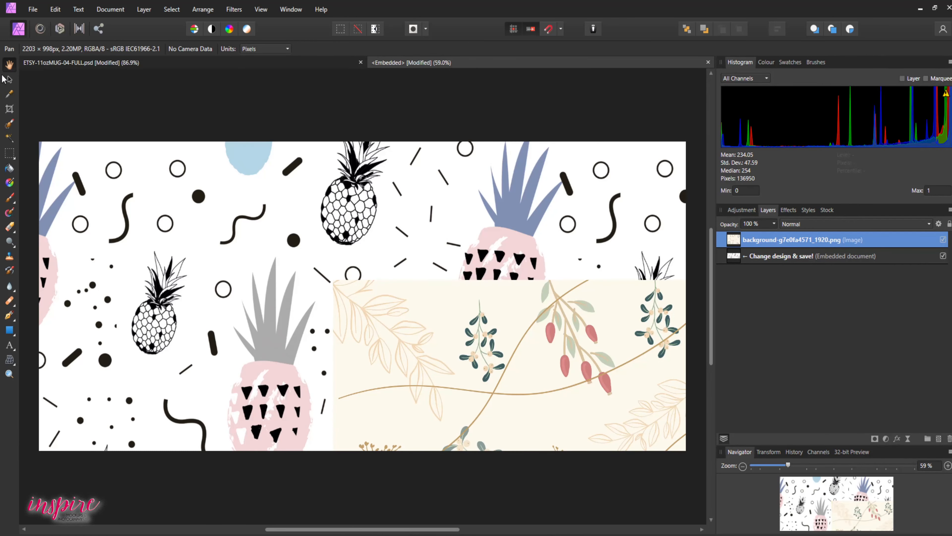
Enlarge the floral image to 107%, reposition it and stretch its left side past the canvas edge to cover the pineapple pattern
click(10, 80)
drag(524, 411, 209, 202)
drag(21, 83, 125, 164)
drag(239, 277, 257, 209)
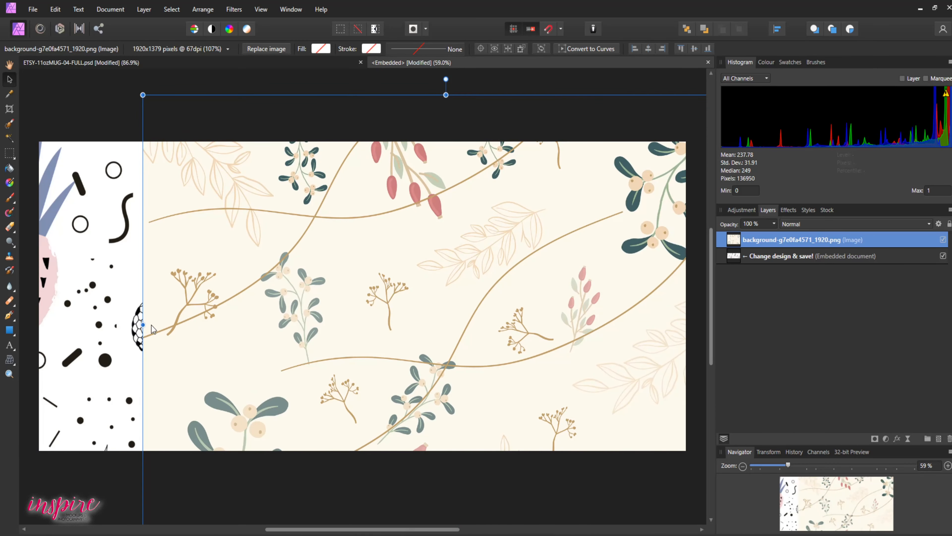
drag(143, 325, 25, 325)
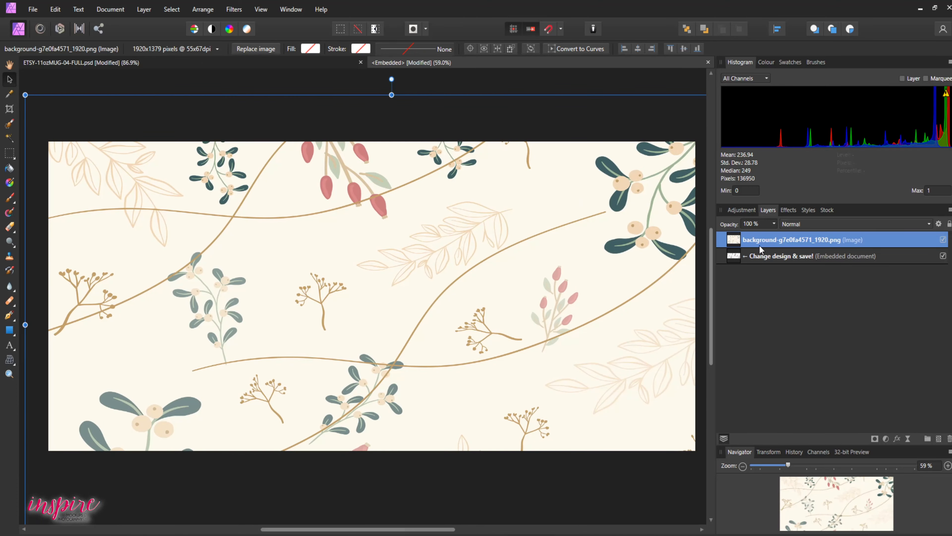
Check the floral design across all three mugs, toggling the image's visibility in the embedded document to compare it with the pineapple pattern
click(310, 63)
click(10, 373)
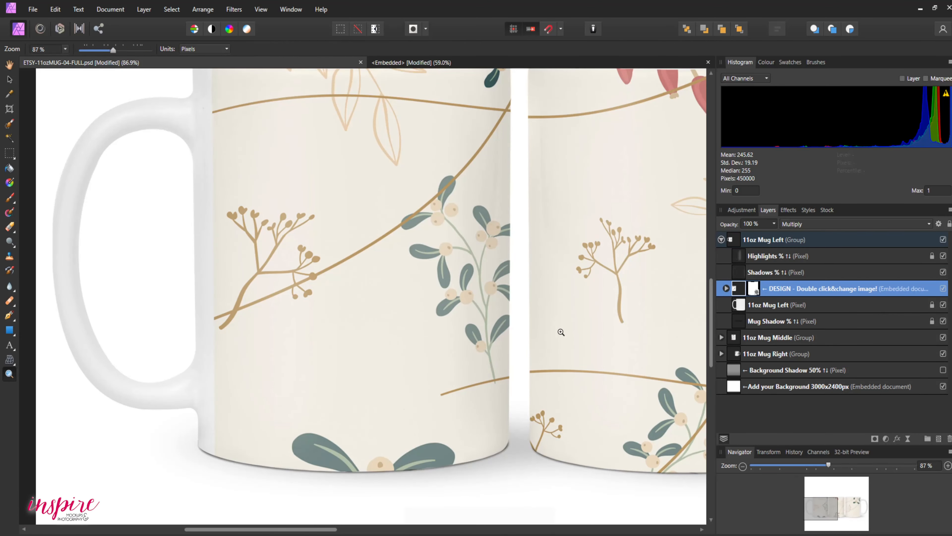
drag(556, 331, 345, 349)
drag(318, 530, 451, 530)
drag(478, 426, 384, 437)
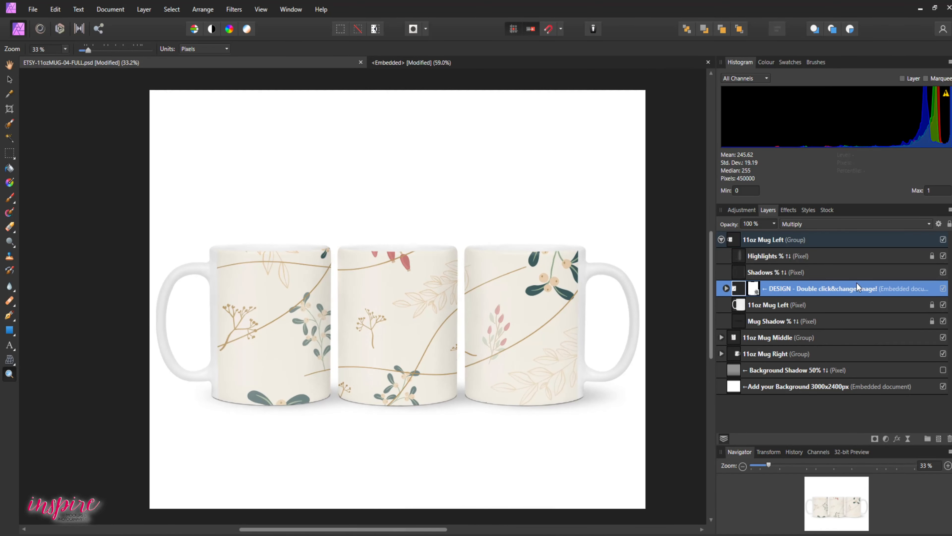
click(422, 64)
click(736, 243)
click(942, 239)
click(177, 61)
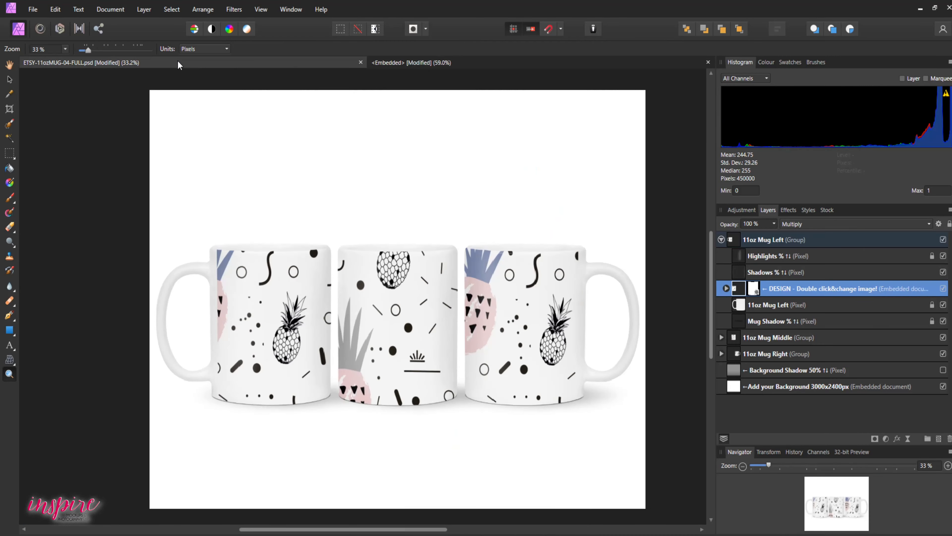
click(467, 63)
click(942, 240)
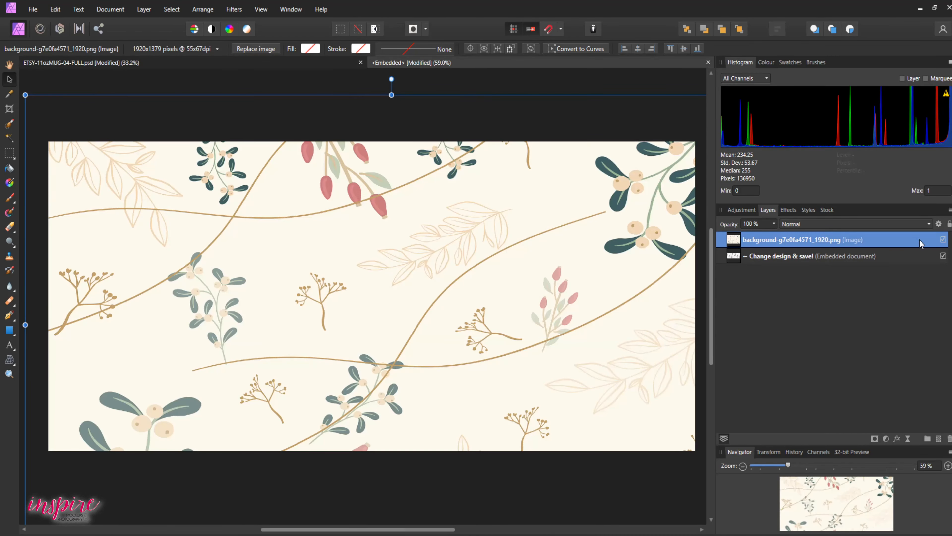
click(120, 63)
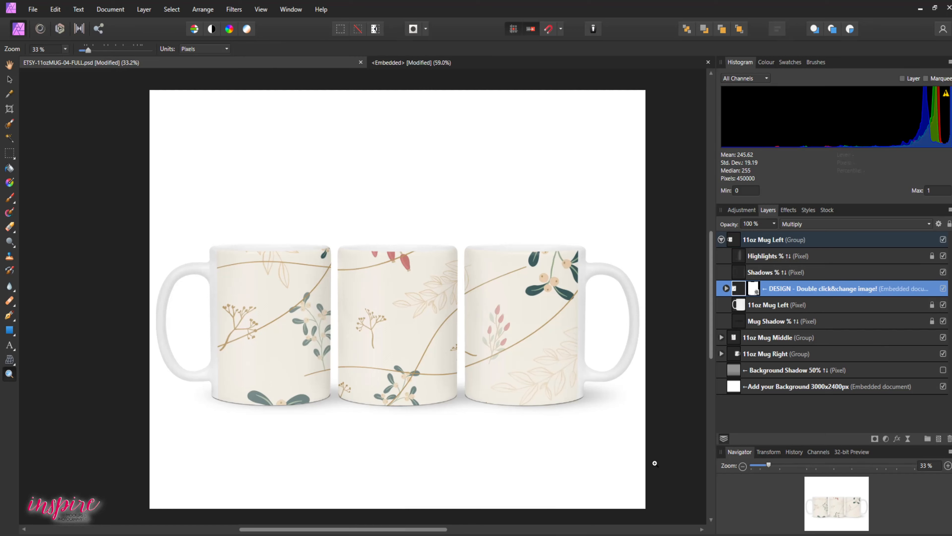
Save the three-mug mockup as ETSY-11ozMUG-04-FULL.afphoto in the Mockups folder
click(31, 12)
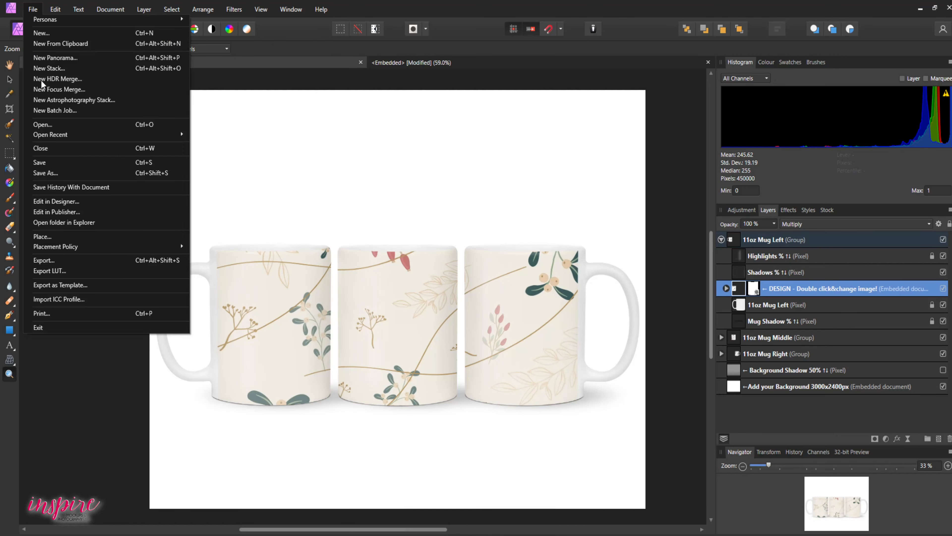
click(48, 163)
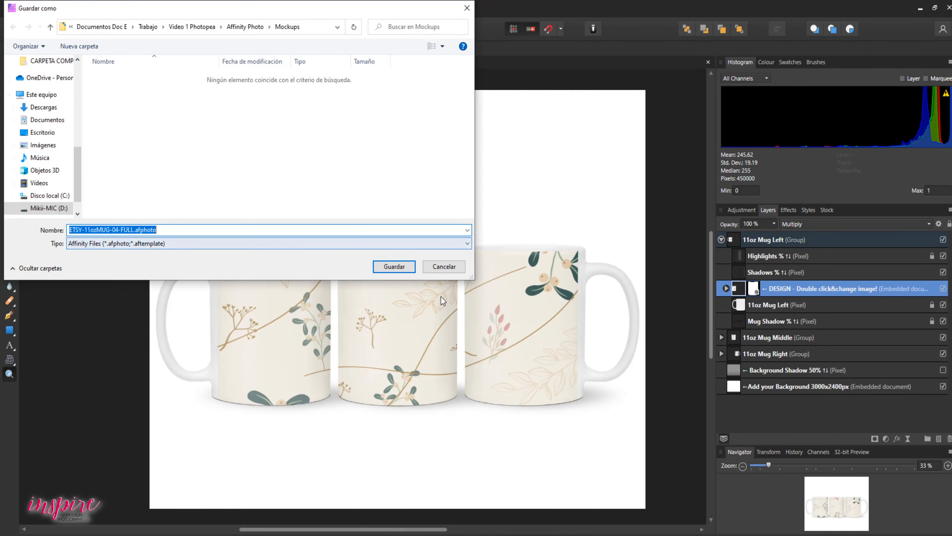
click(403, 269)
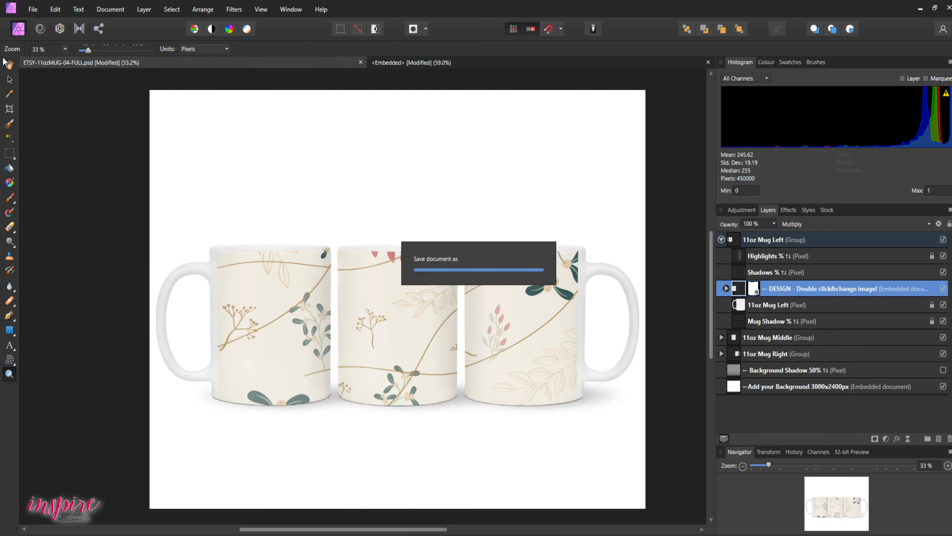
Export the three-mug mockup as ETSY-11ozMUG-04-FULL.png to the Mockups folder
click(35, 11)
click(63, 261)
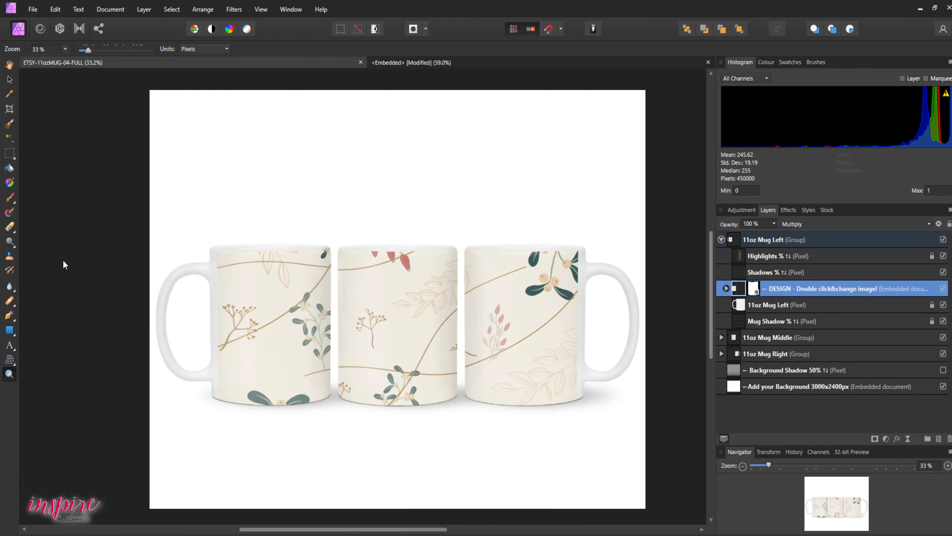
click(570, 342)
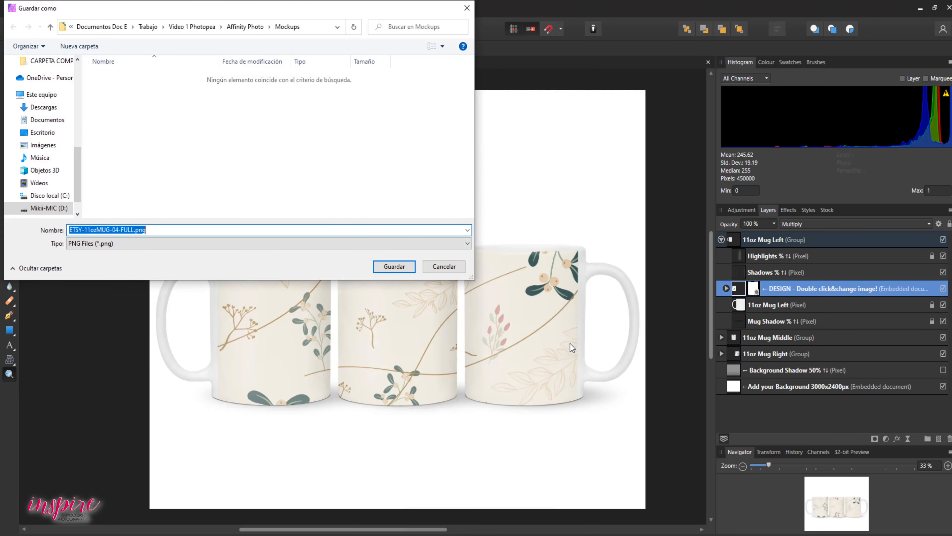
click(394, 267)
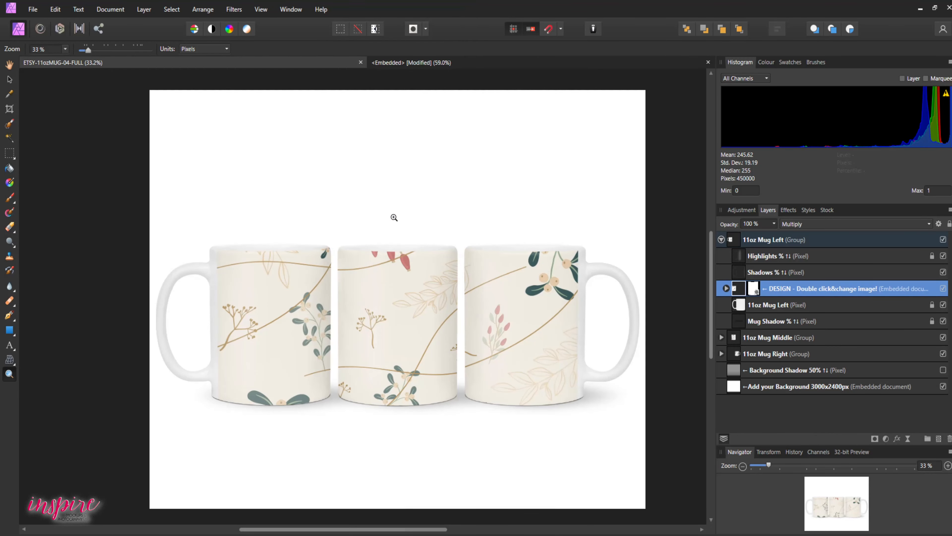
Switch to File Explorer, view the exported ETSY-11ozMUG-04-FULL.png from the Mockups folder, and close the folder and photo viewer
click(374, 534)
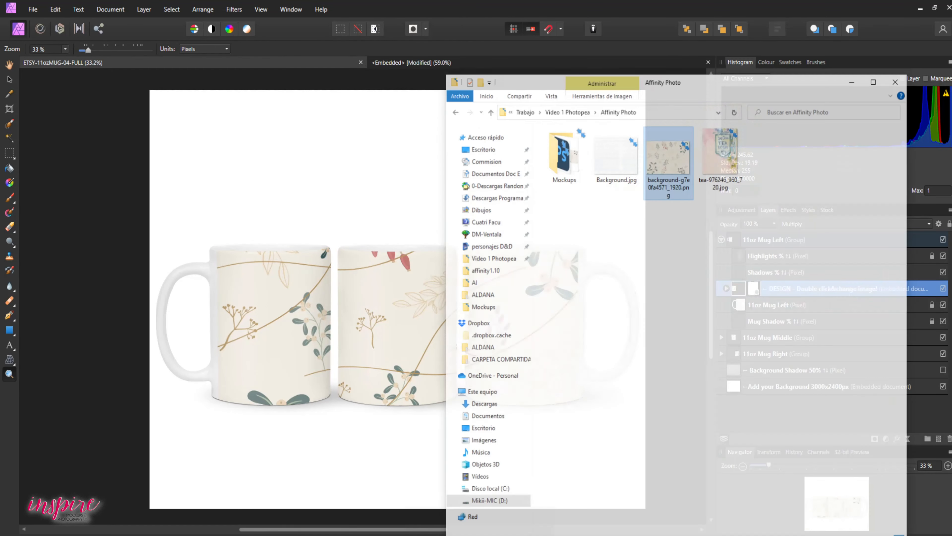
double_click(579, 146)
double_click(600, 145)
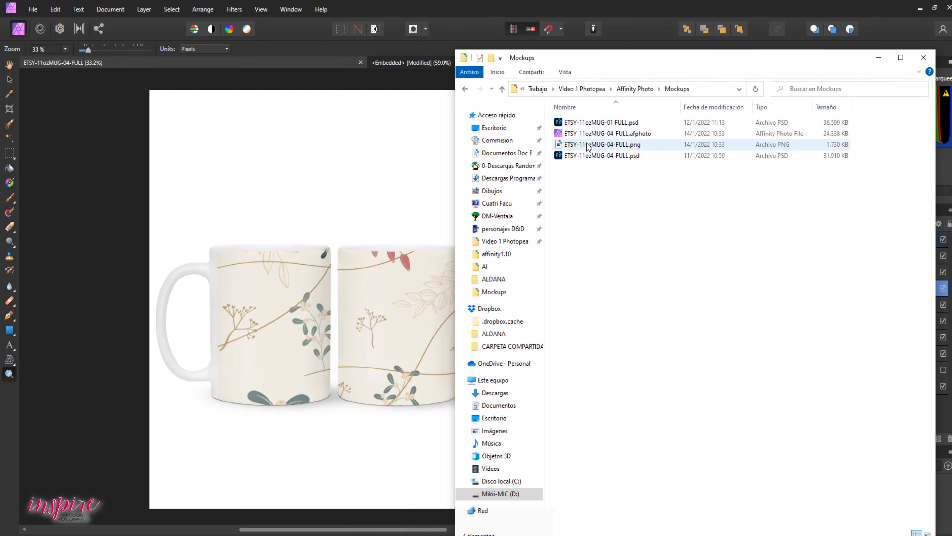
click(926, 63)
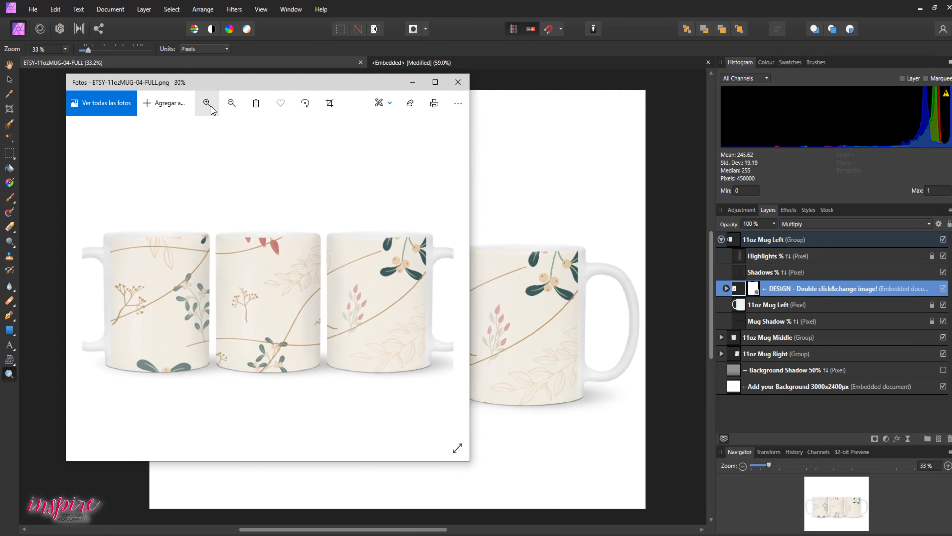
click(457, 81)
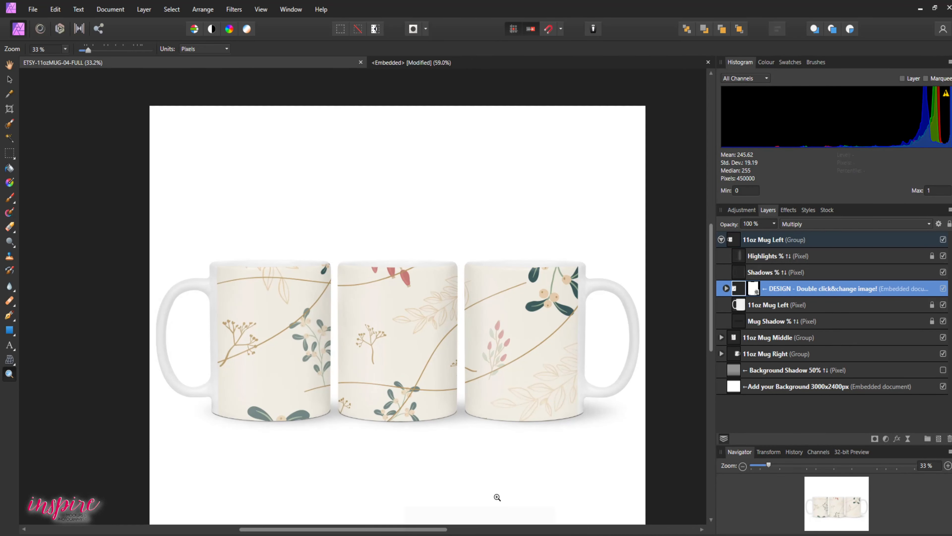